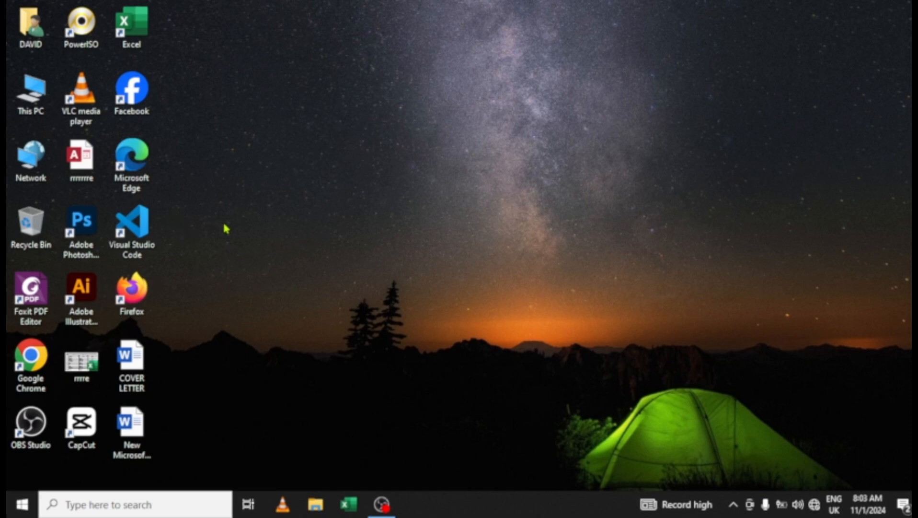
- Refresh the desktop, open This PC, and open USB Drive (F:) to list its 29 items
right_click(348, 172)
click(377, 207)
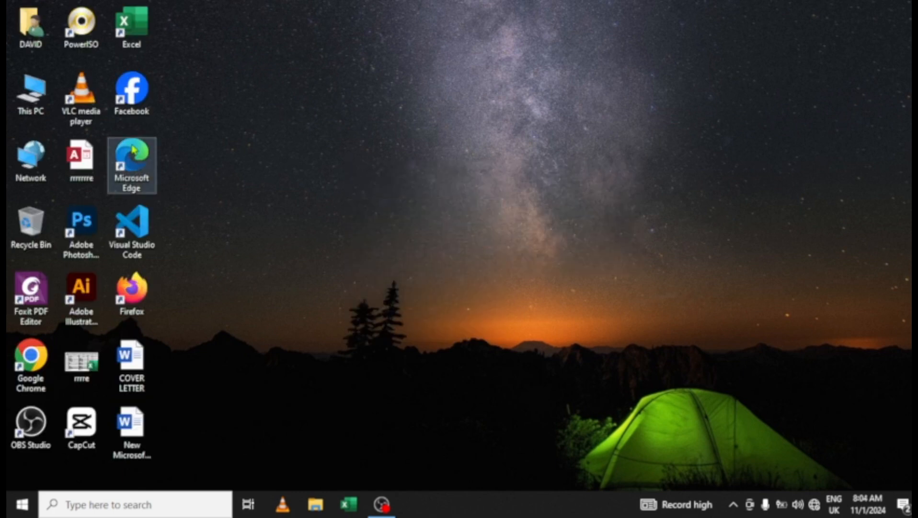
double_click(39, 87)
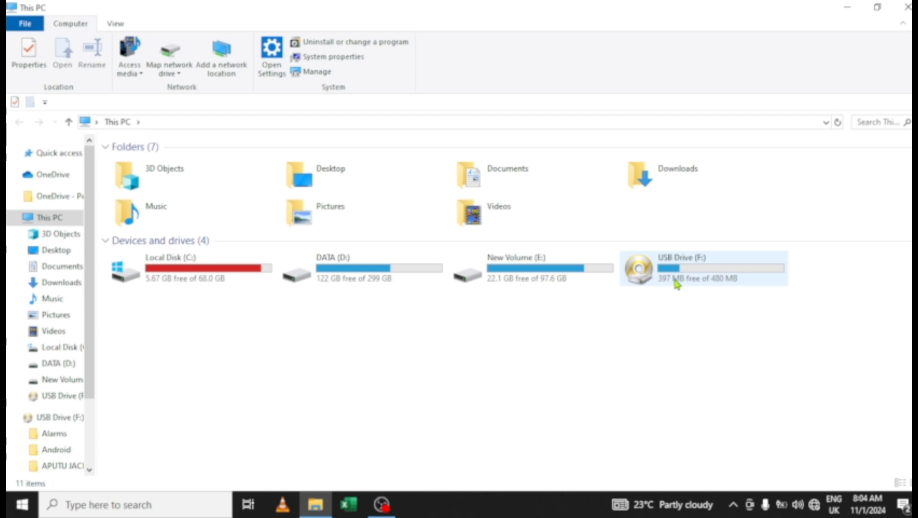
mouse_move(683, 275)
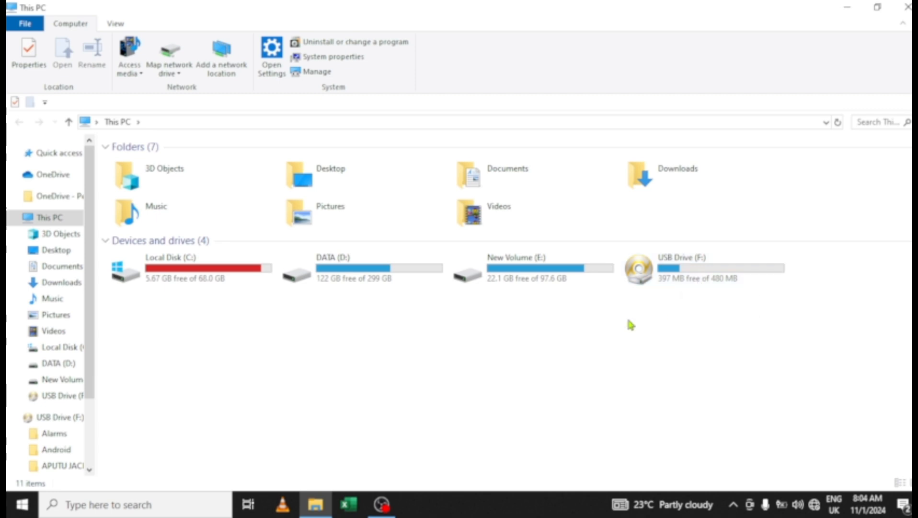
double_click(705, 267)
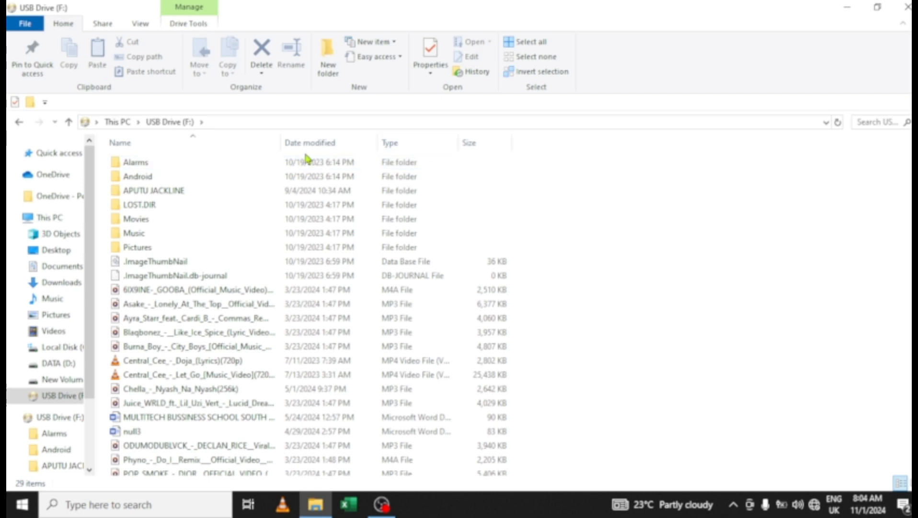
click(141, 164)
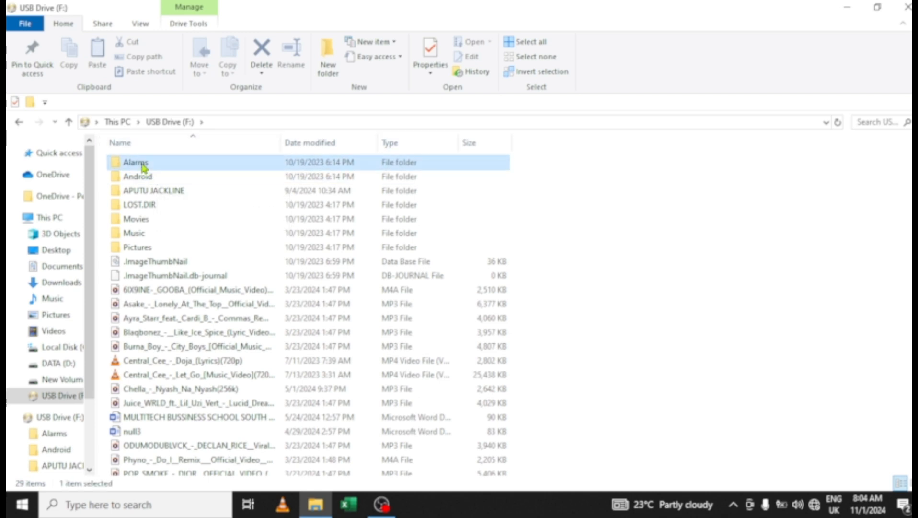
click(150, 182)
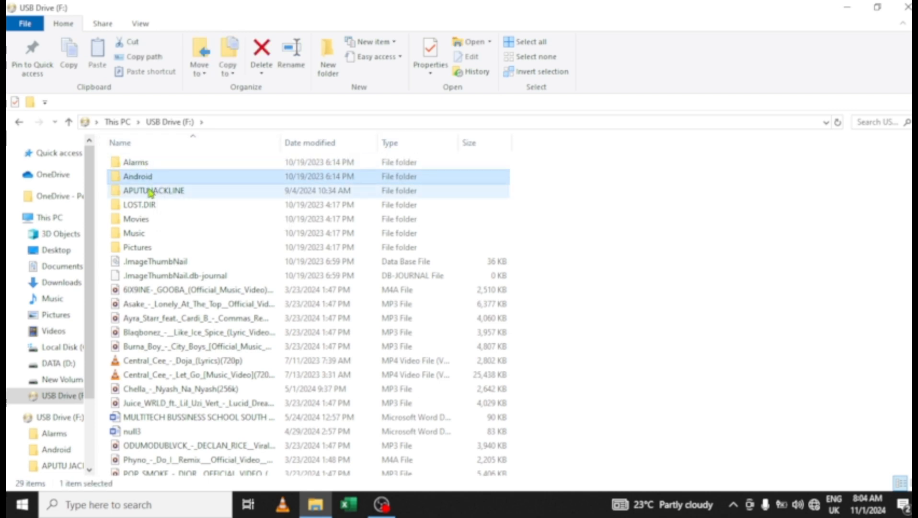
click(154, 194)
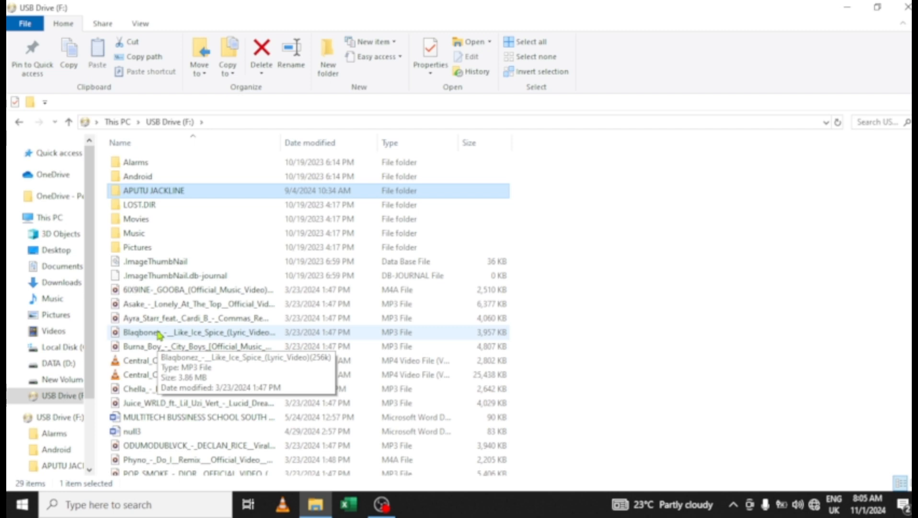
double_click(172, 191)
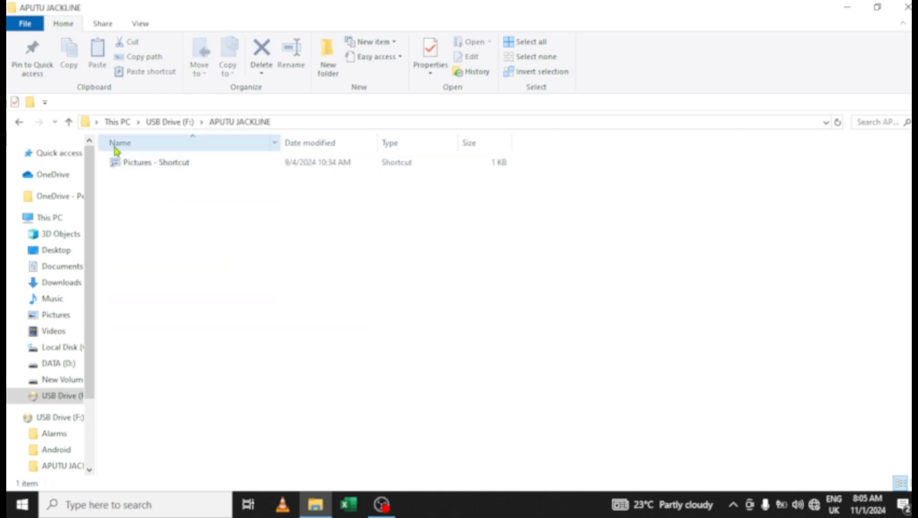
click(69, 123)
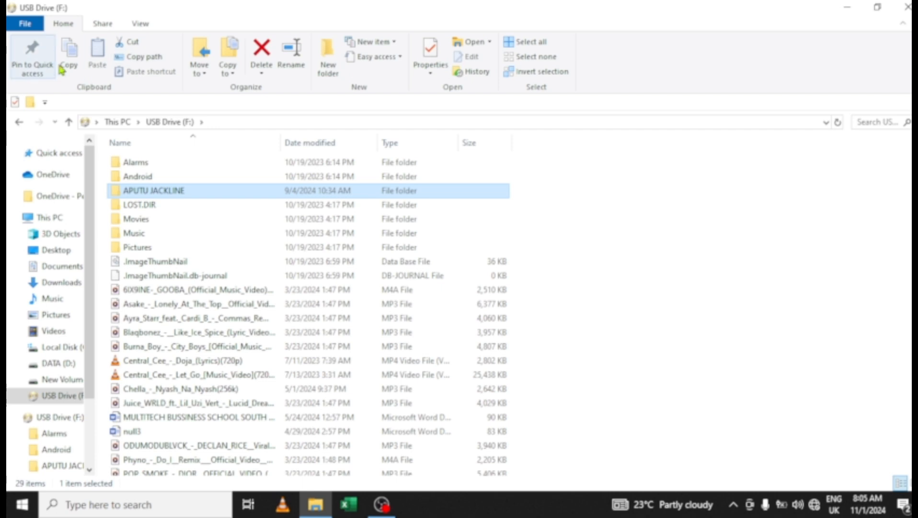
click(334, 73)
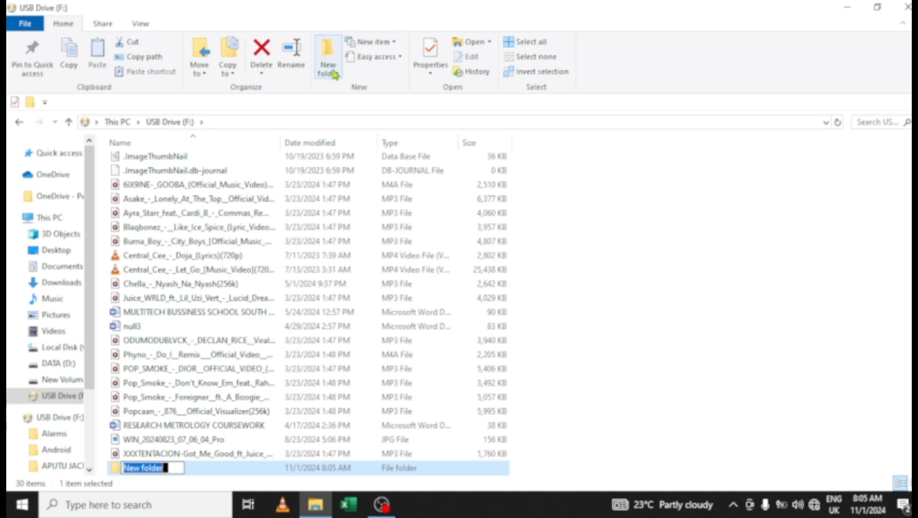
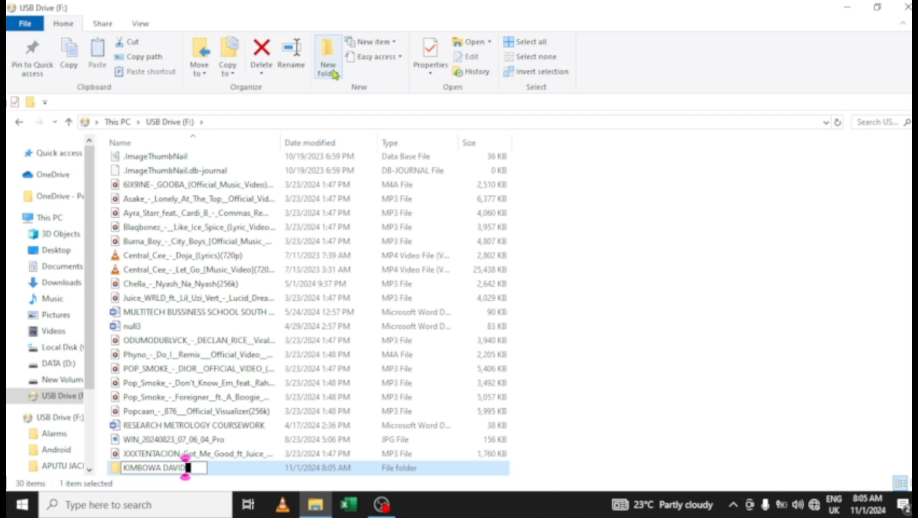
key(Return)
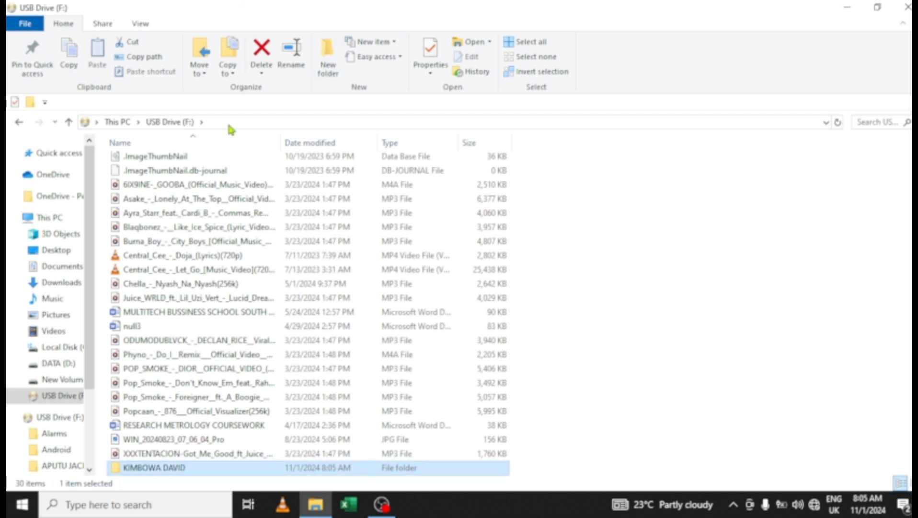
right_click(176, 466)
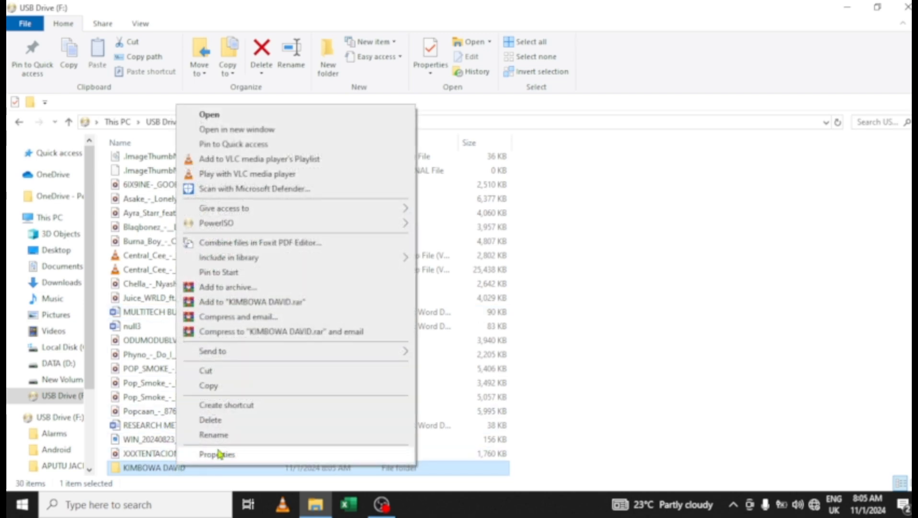
click(213, 422)
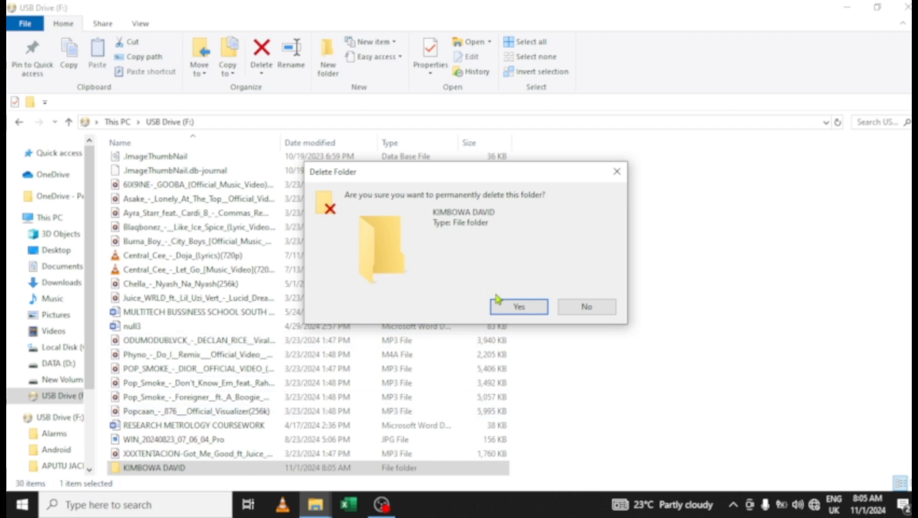
click(517, 307)
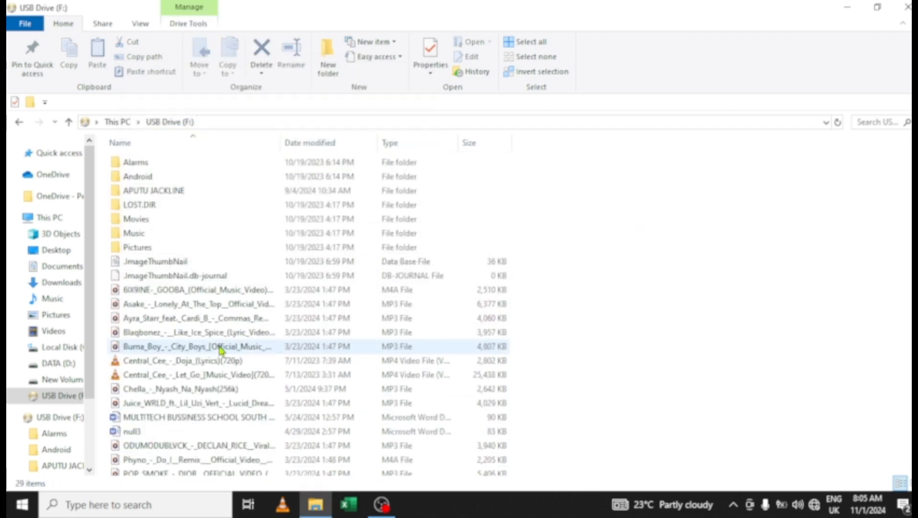
- Open the personal folder on USB Drive (F:) in a smaller window on the right
double_click(168, 191)
drag(380, 7, 517, 7)
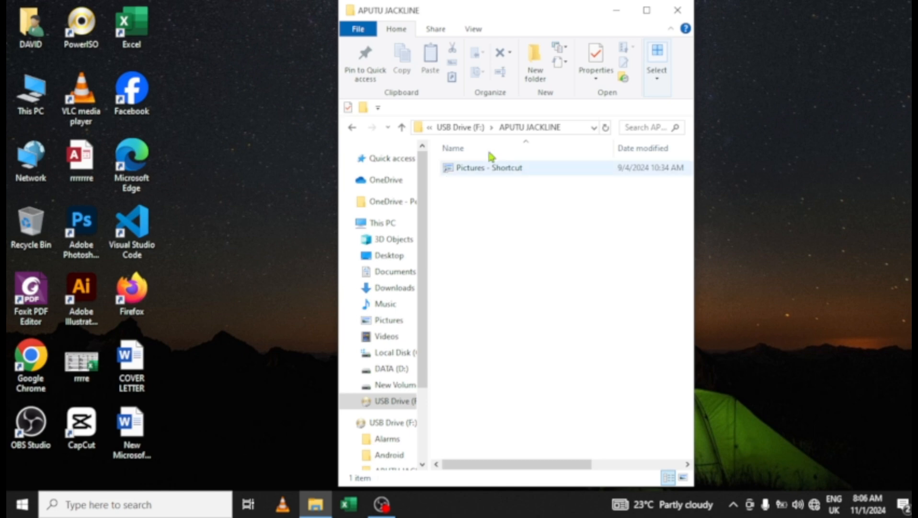
drag(532, 14, 574, 11)
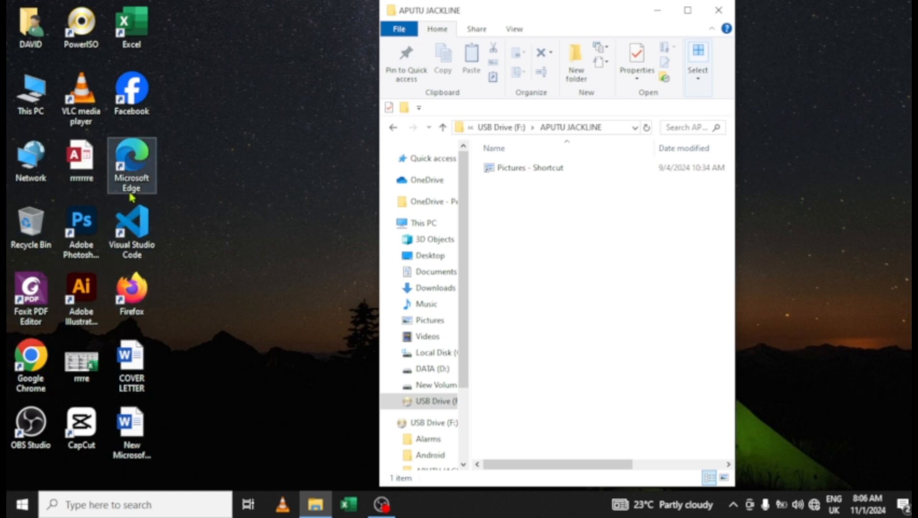
- Open a second This PC window and arrange it left of the personal folder window
double_click(37, 96)
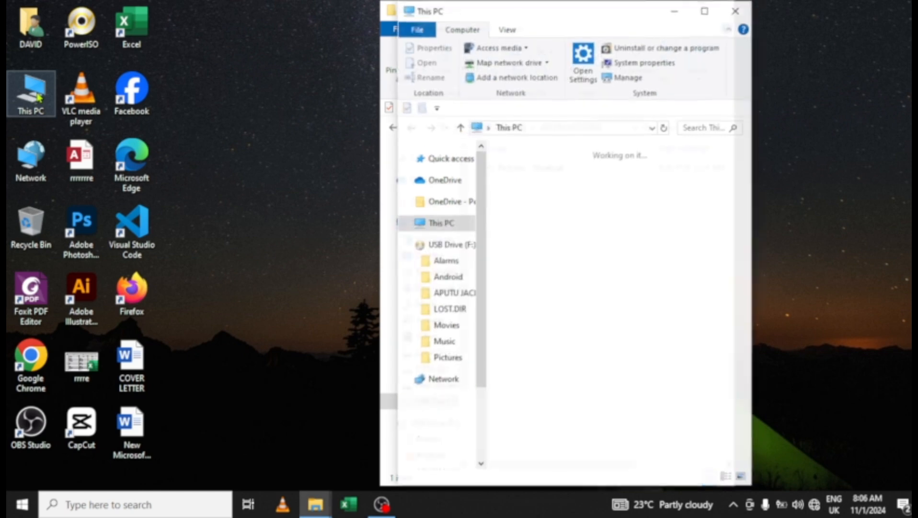
drag(570, 13, 217, 32)
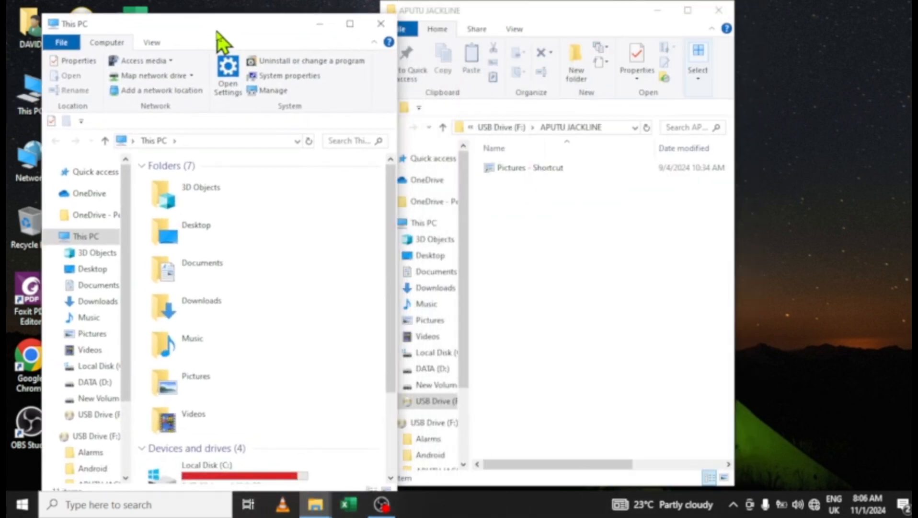
click(564, 11)
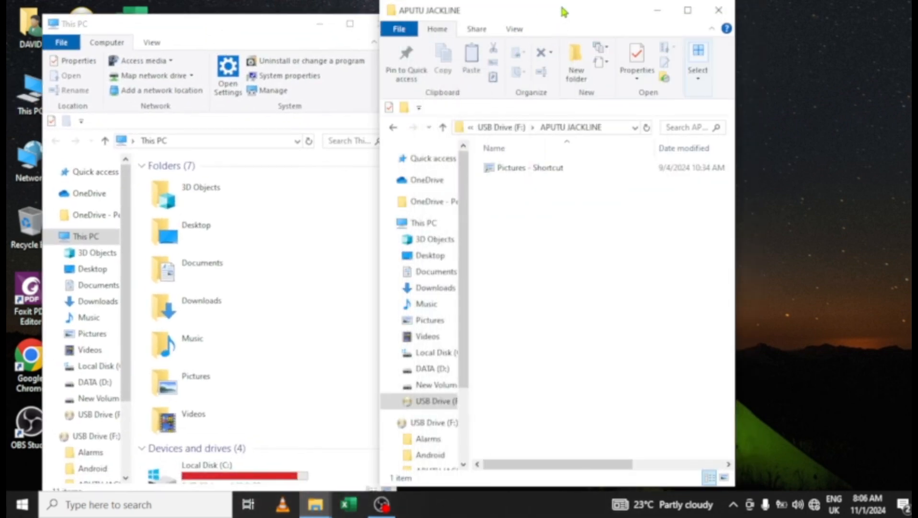
drag(563, 12, 690, 14)
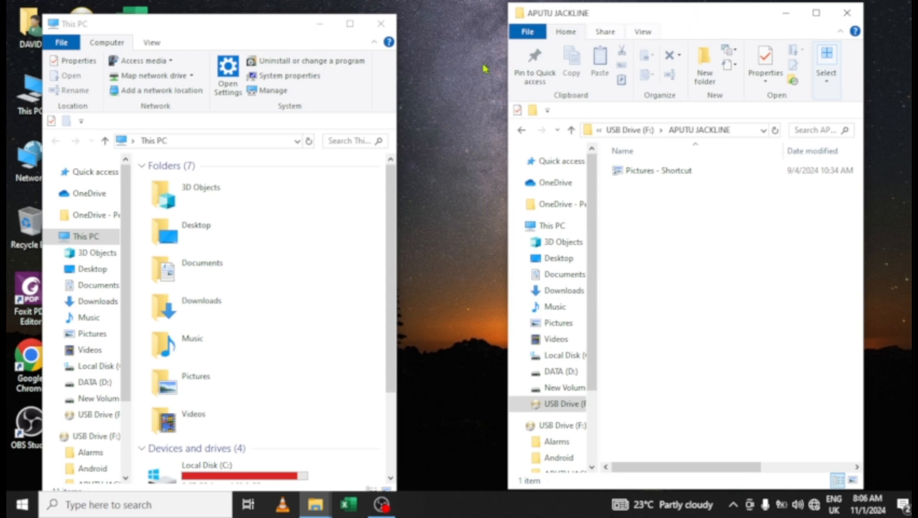
drag(222, 28, 223, 14)
- Open DATA (D:) in the left window to show its 60 items
scroll(248, 224, down, 2)
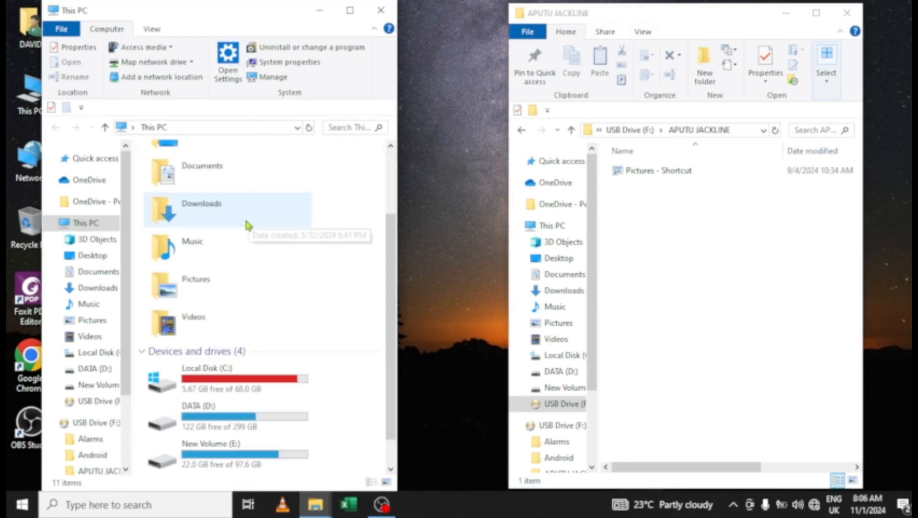
scroll(248, 224, down, 1)
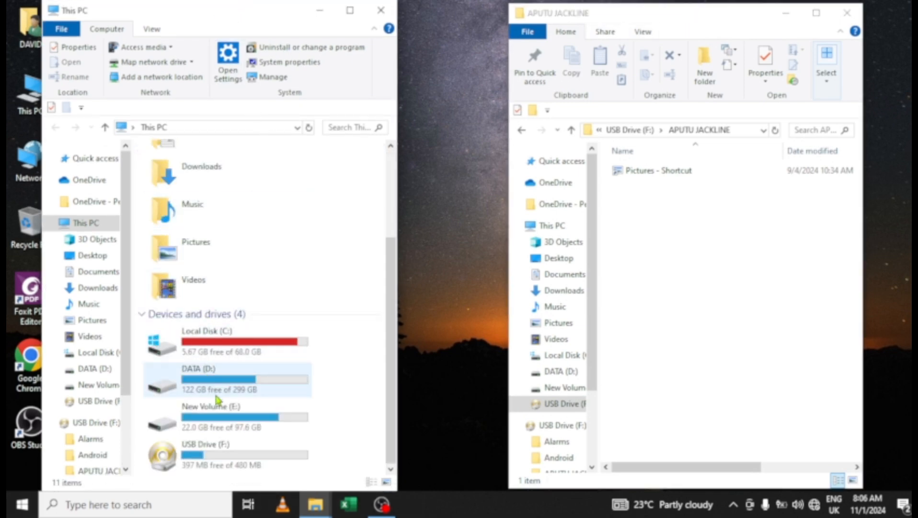
double_click(219, 381)
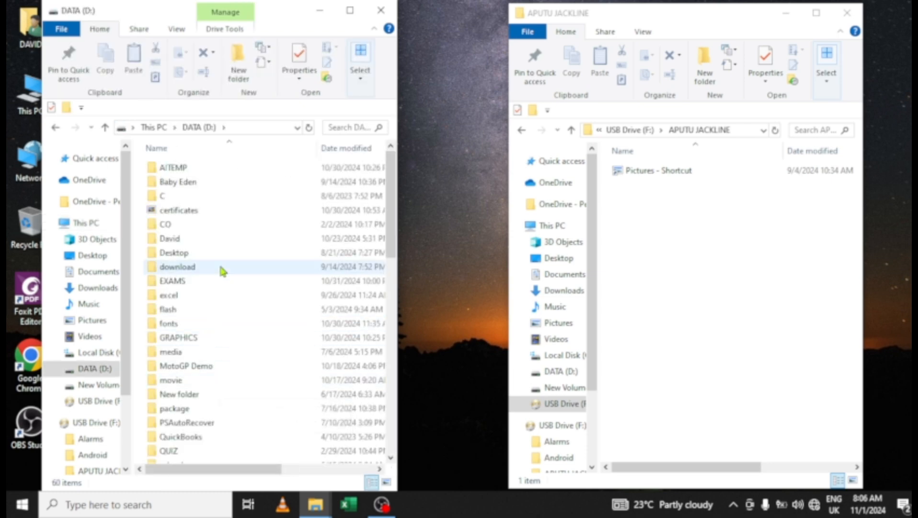
scroll(221, 266, down, 3)
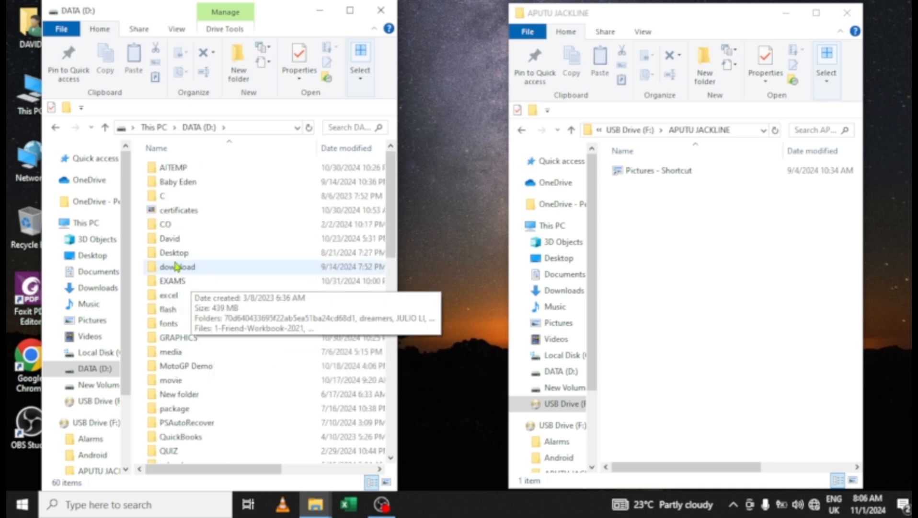
- In Pictures, select both ADVENTURER images, camp, Capture, chart and Hardware together
click(89, 321)
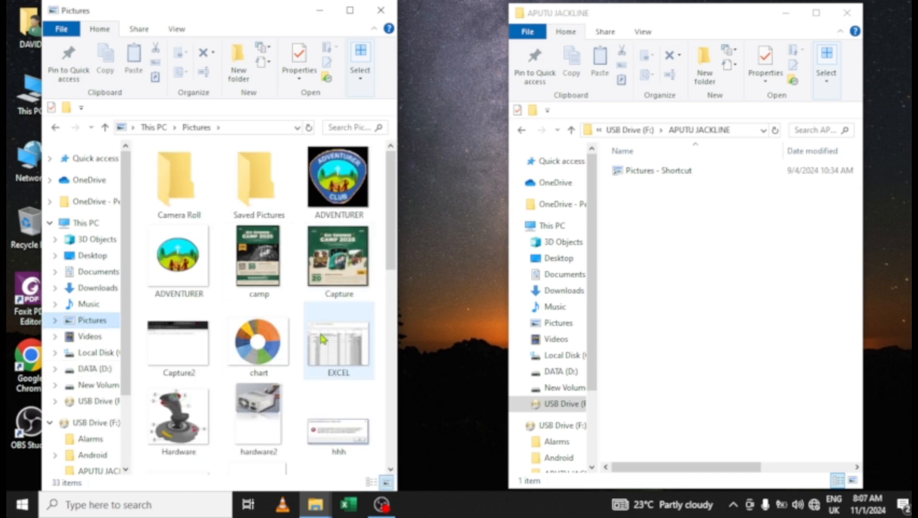
click(344, 180)
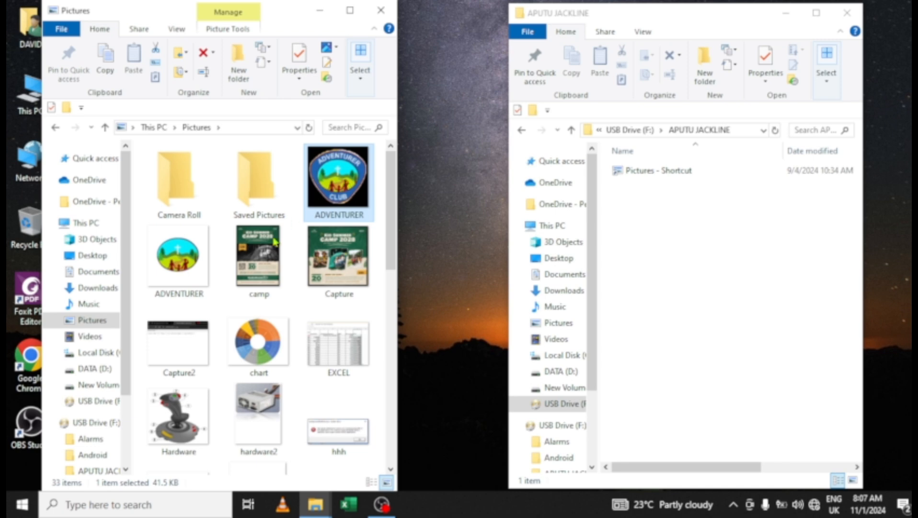
ctrl+click(188, 265)
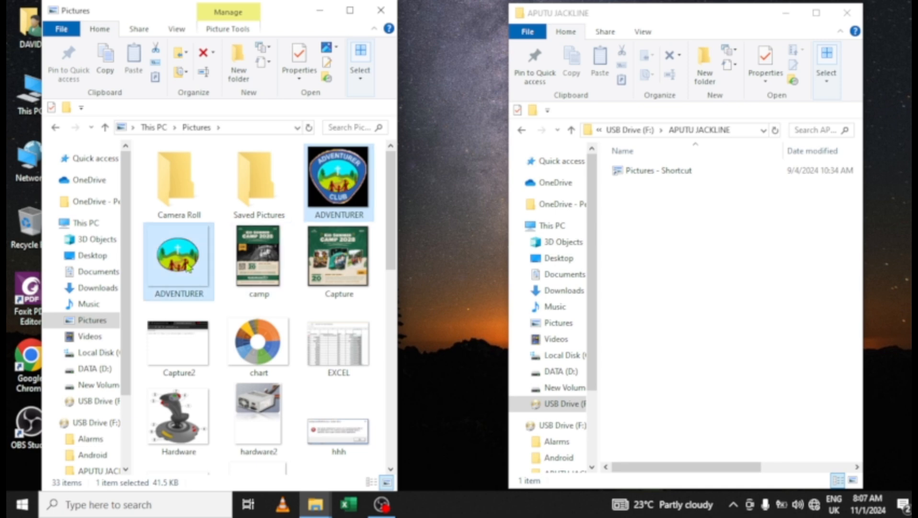
ctrl+click(252, 263)
ctrl+click(331, 264)
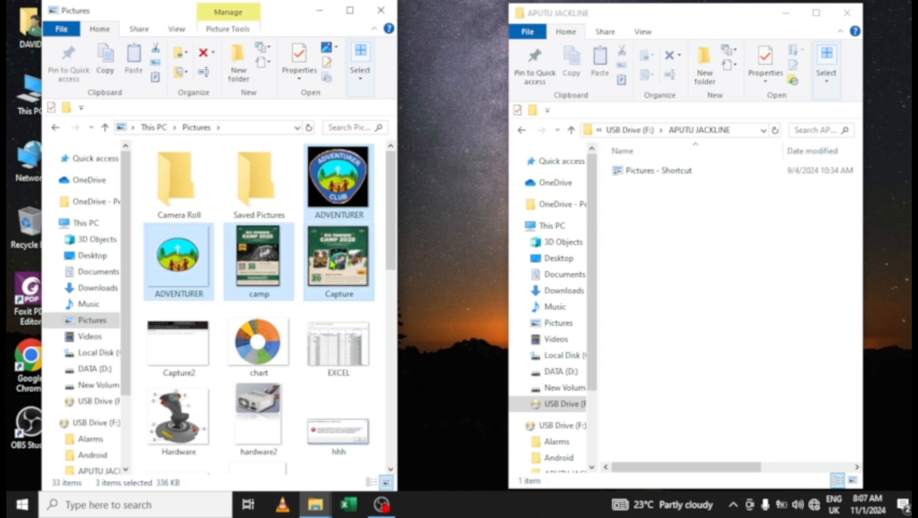
ctrl+click(248, 349)
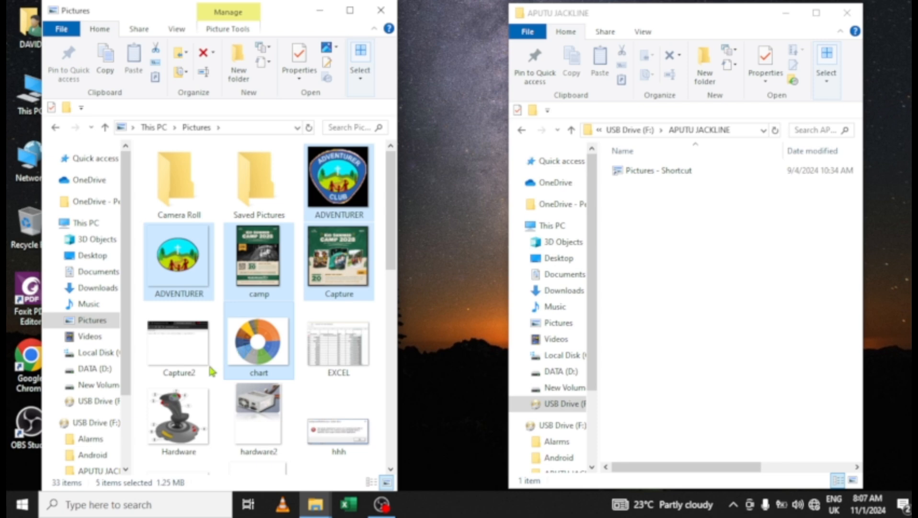
ctrl+click(181, 413)
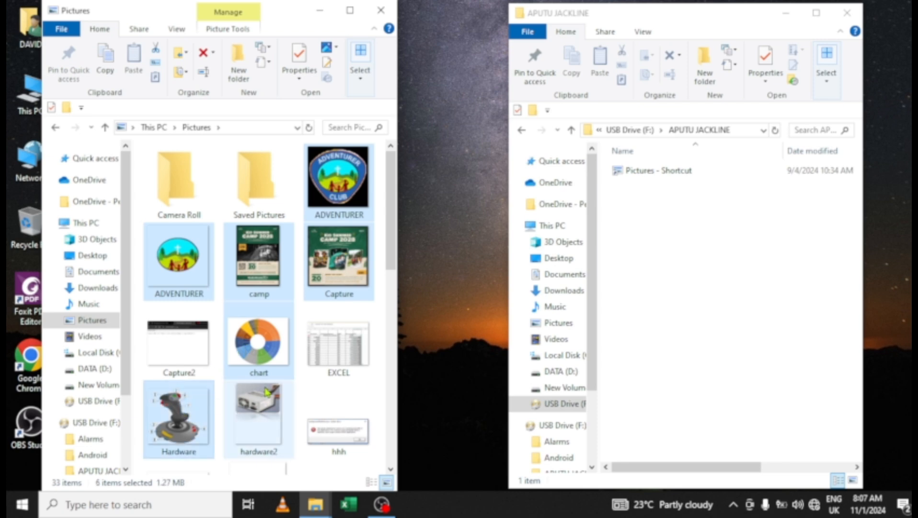
- Add hardware2, LOGO2 and both Picture1 images to the selection
scroll(266, 398, down, 3)
ctrl+click(265, 200)
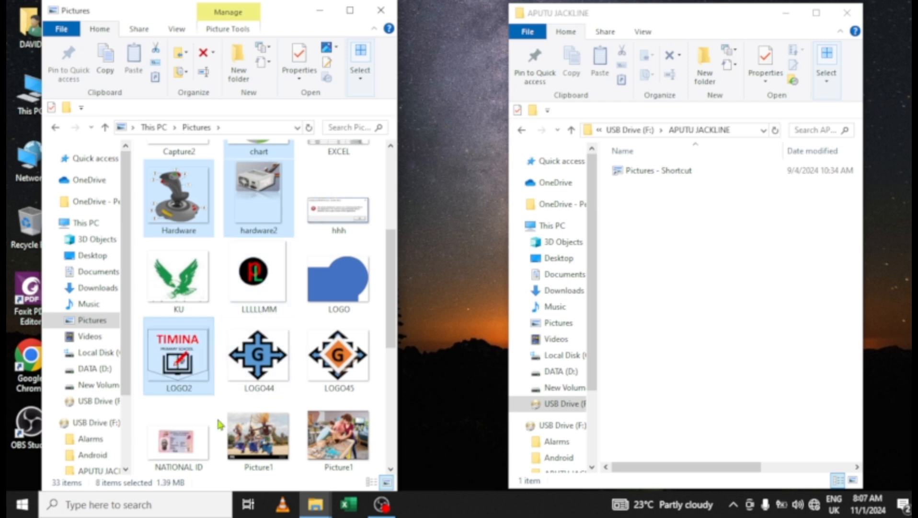
ctrl+click(240, 435)
ctrl+click(335, 434)
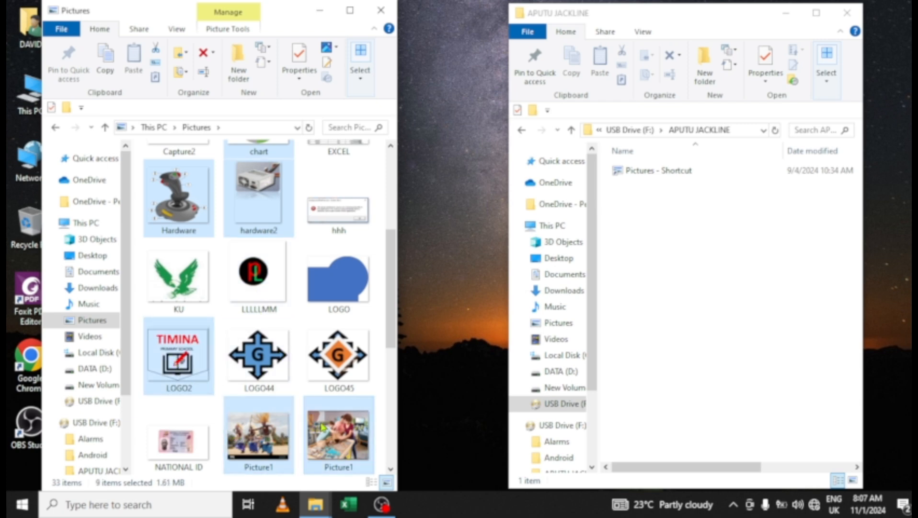
ctrl+click(364, 343)
drag(393, 314, 397, 390)
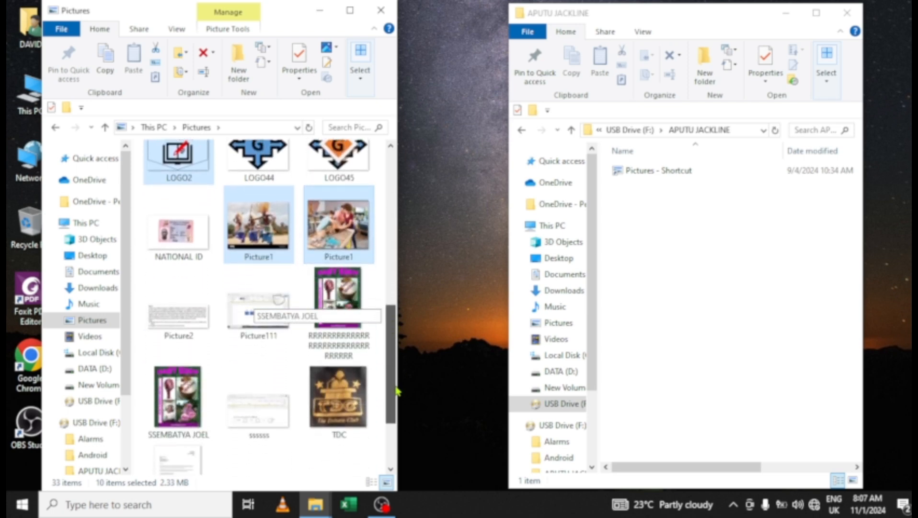
- Copy the ten selected Pictures images with the context-menu Copy command
right_click(257, 213)
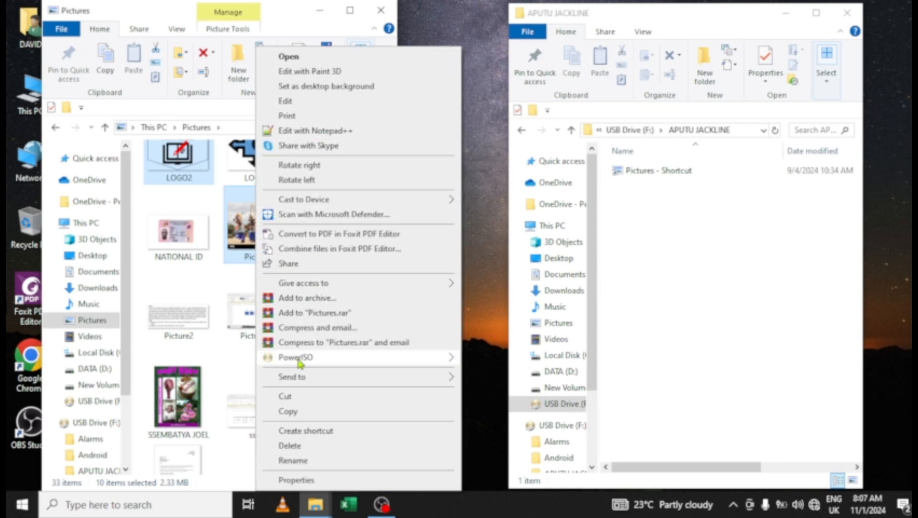
click(289, 412)
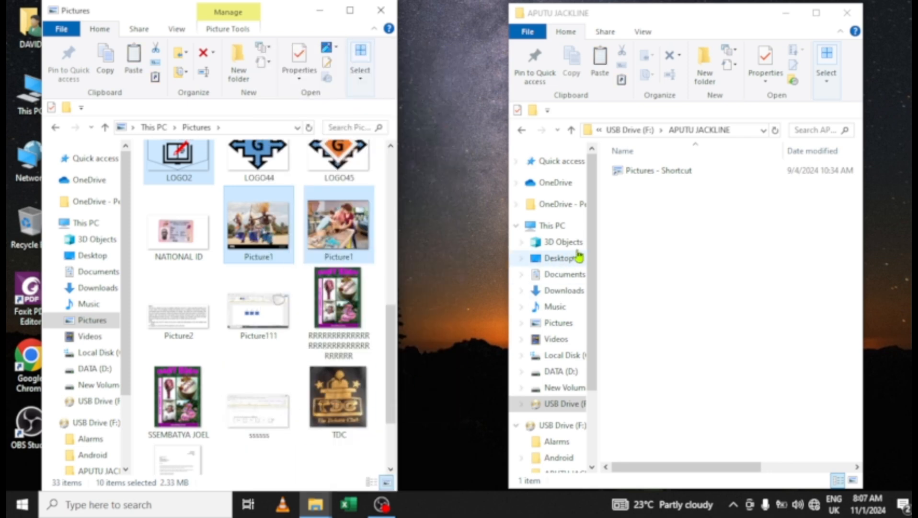
click(645, 234)
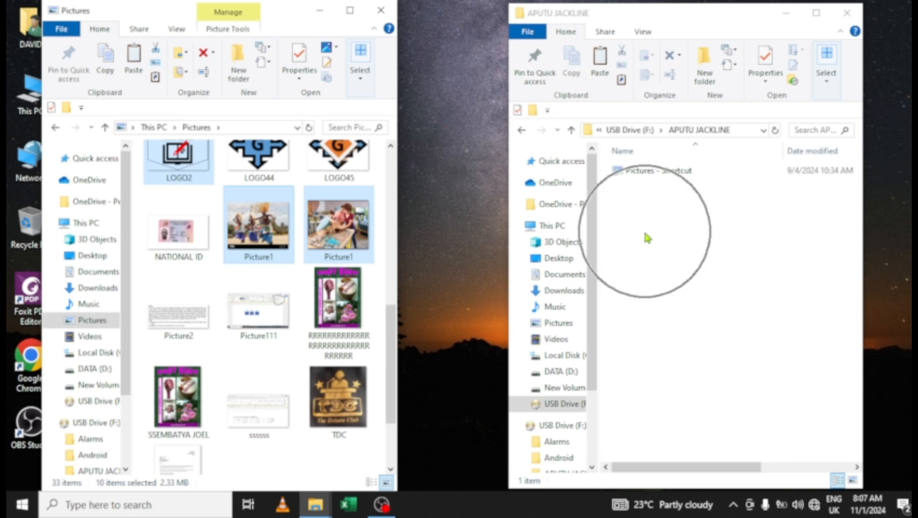
click(647, 237)
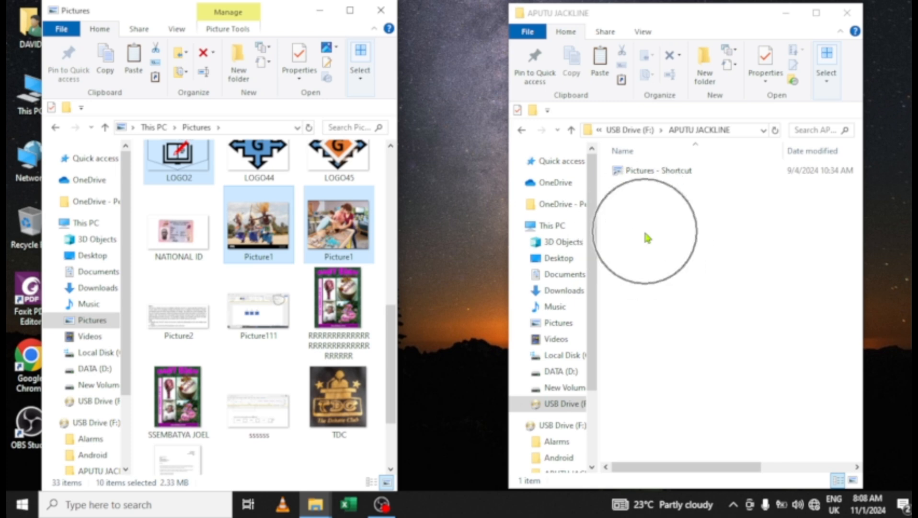
drag(660, 15, 636, 27)
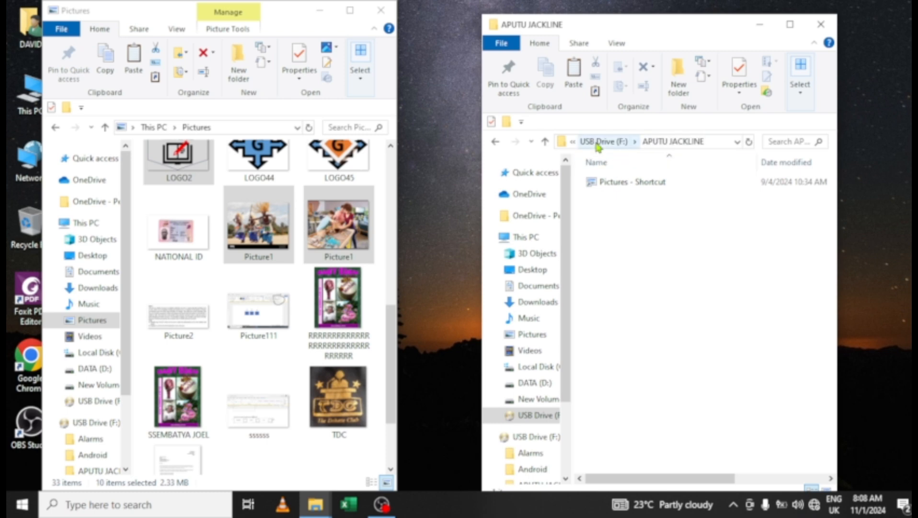
key(ctrl)
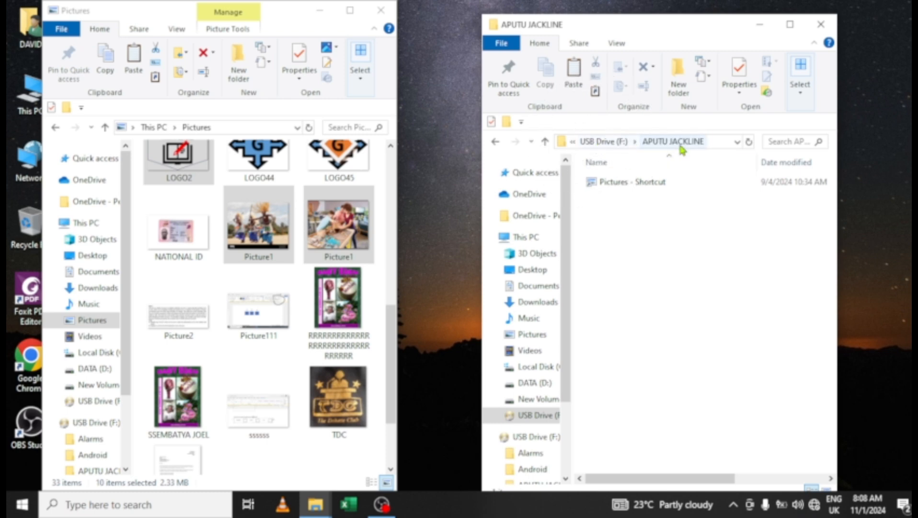
key(ctrl)
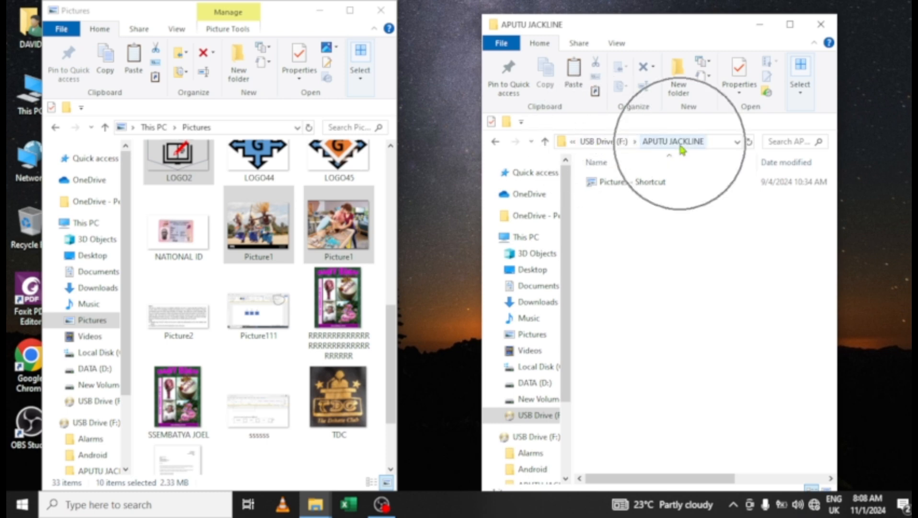
right_click(626, 285)
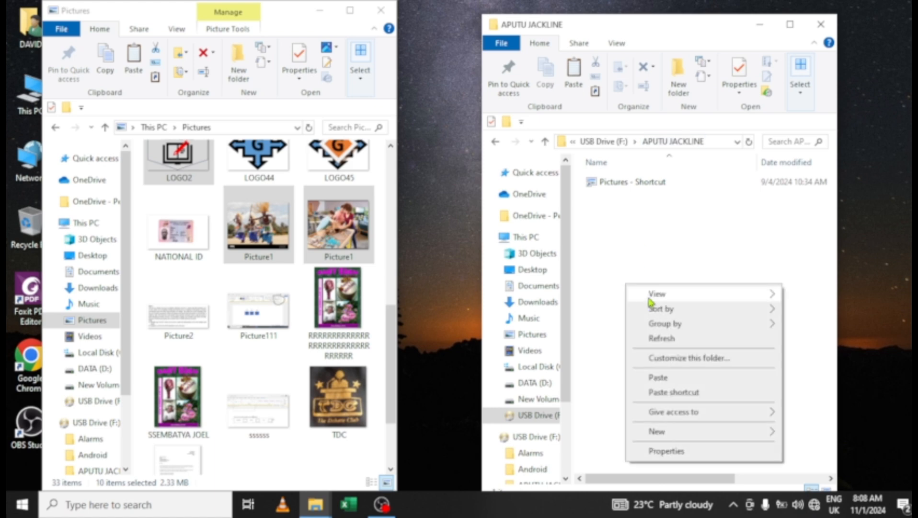
click(667, 381)
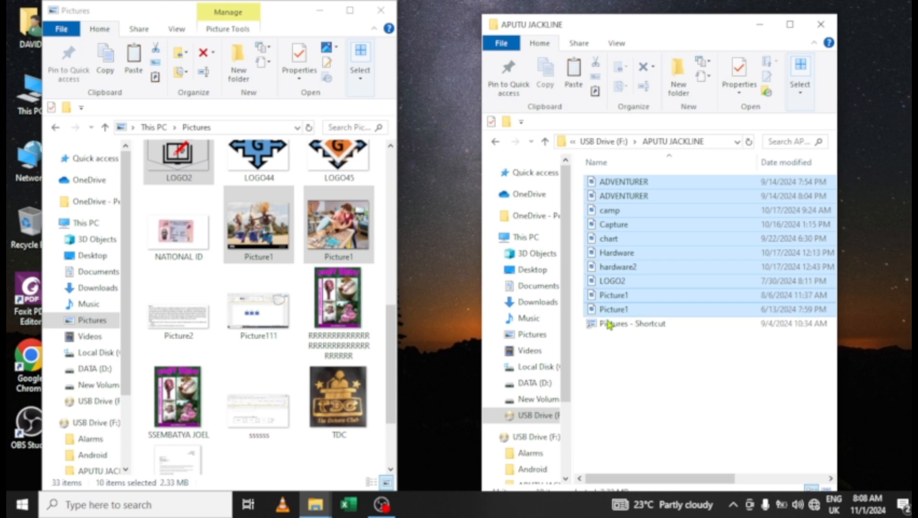
click(623, 344)
click(625, 329)
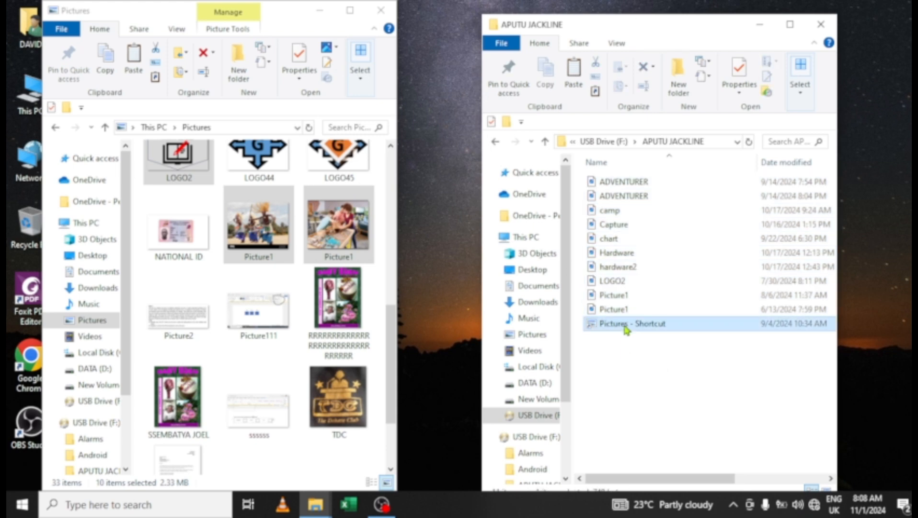
key(Delete)
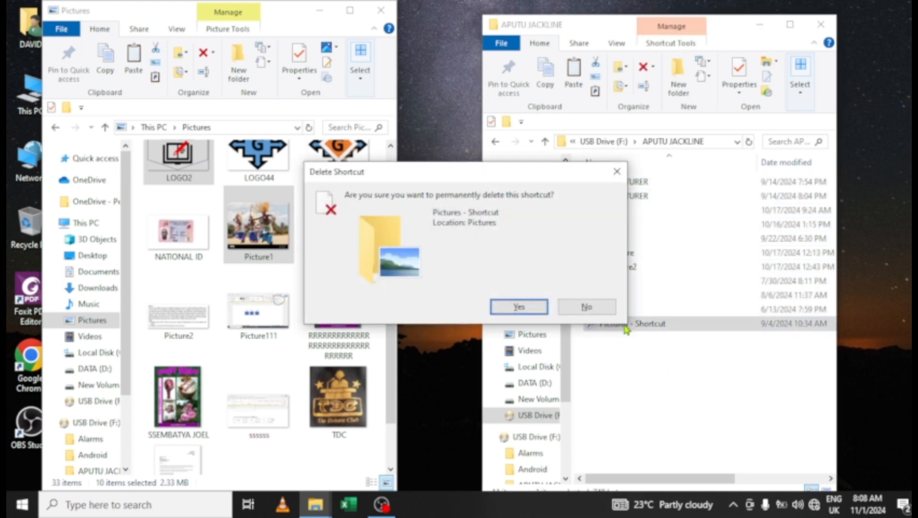
click(519, 307)
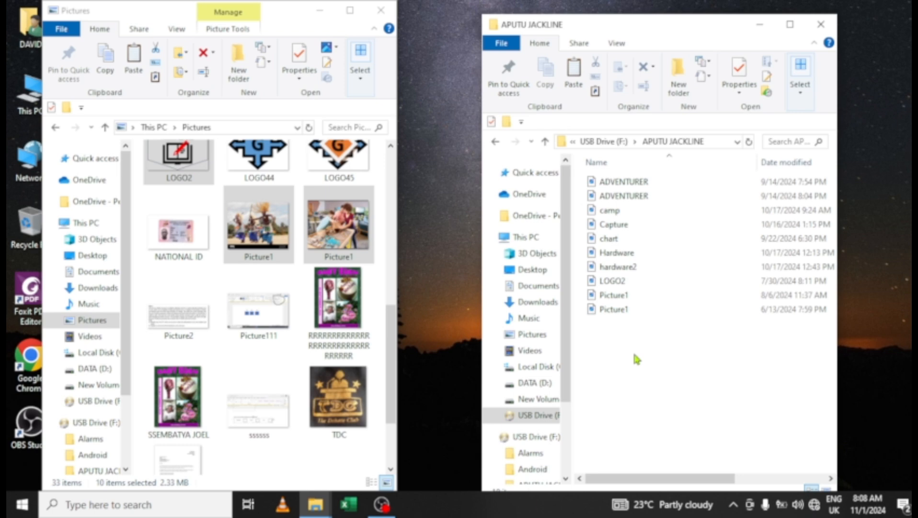
click(623, 183)
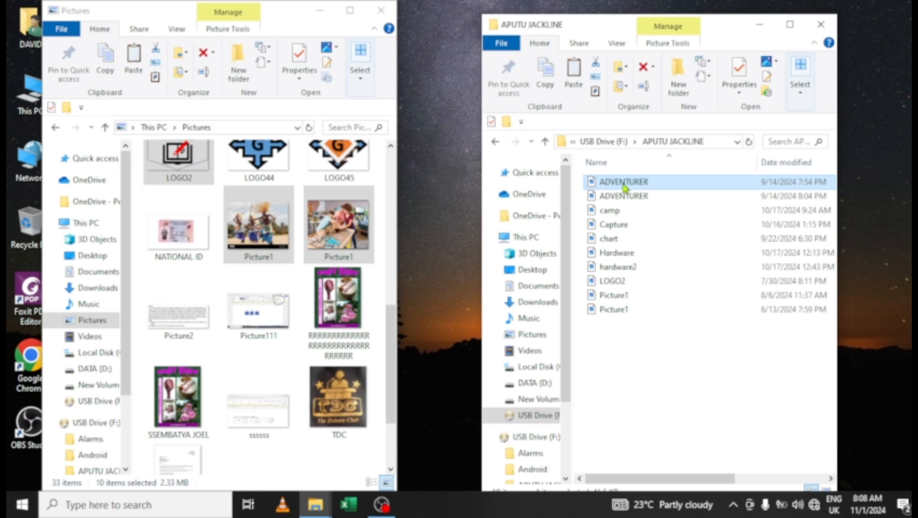
- Refresh the desktop and switch the left window to Downloads with its 7 documents
right_click(434, 219)
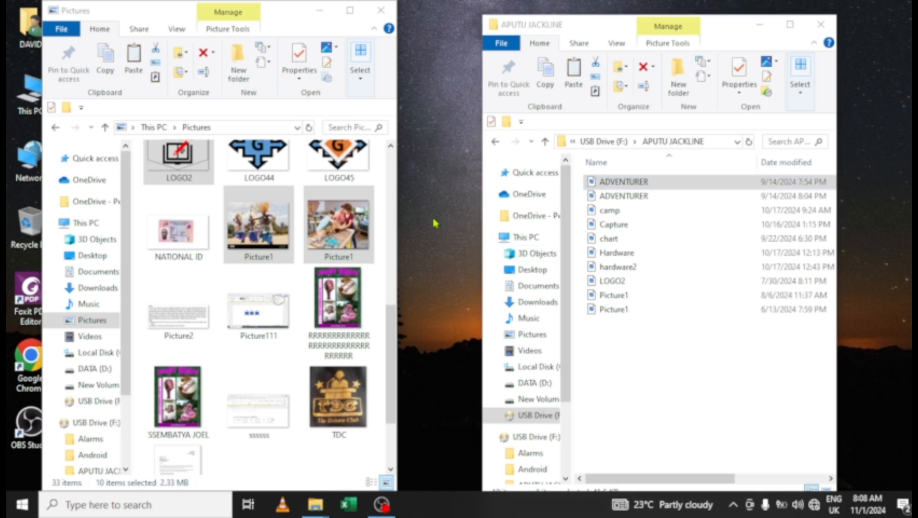
click(460, 258)
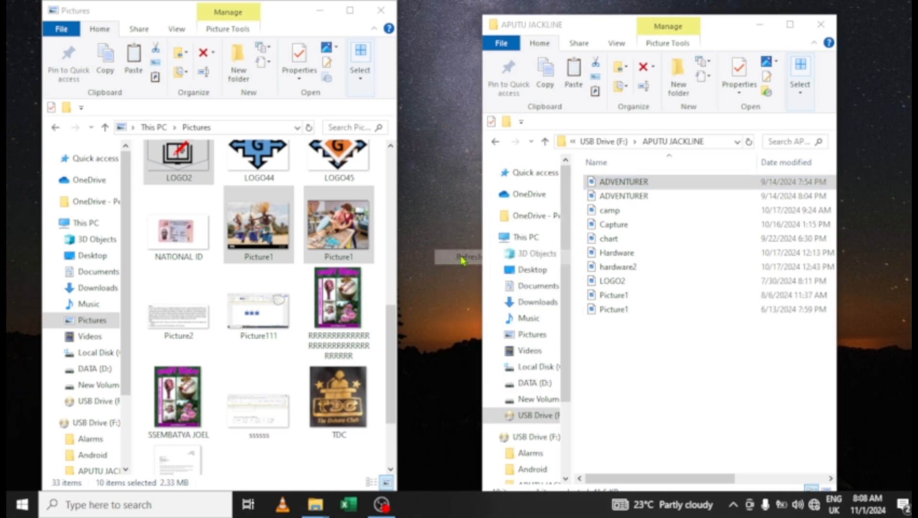
scroll(265, 320, down, 10)
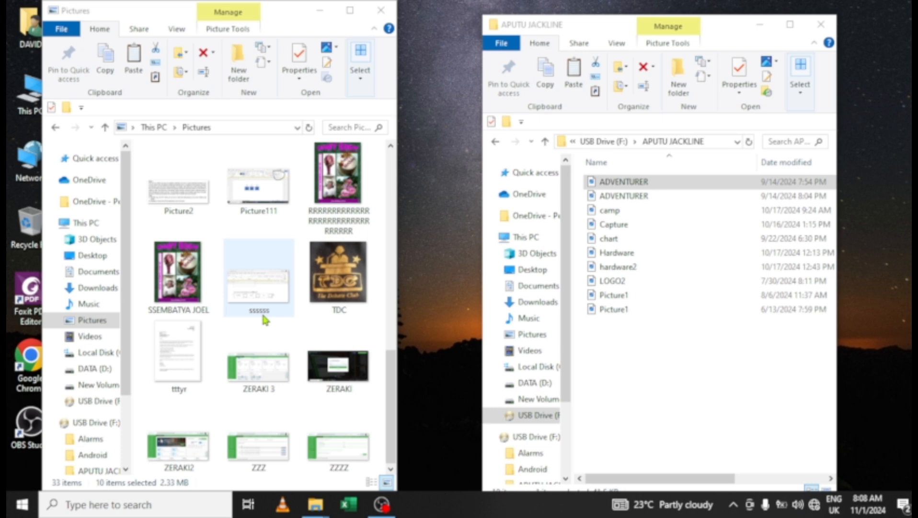
scroll(265, 320, up, 9)
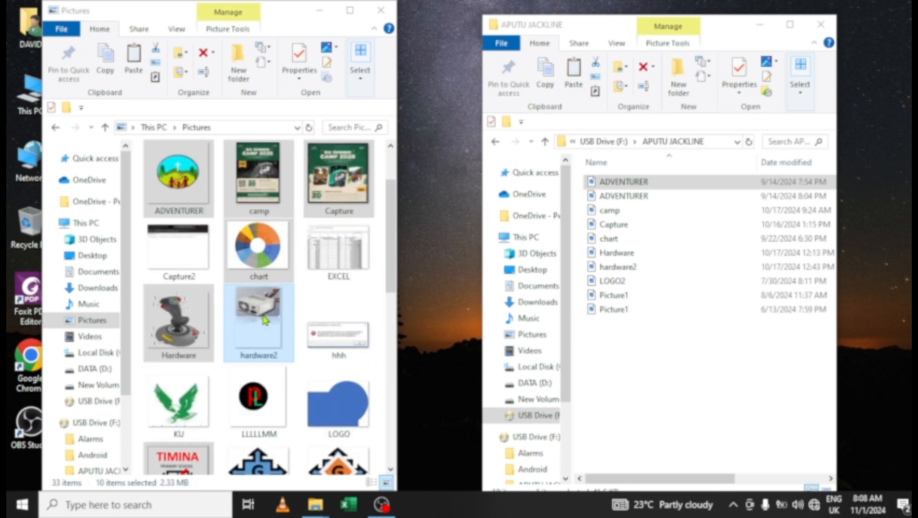
scroll(265, 320, down, 8)
scroll(265, 320, up, 10)
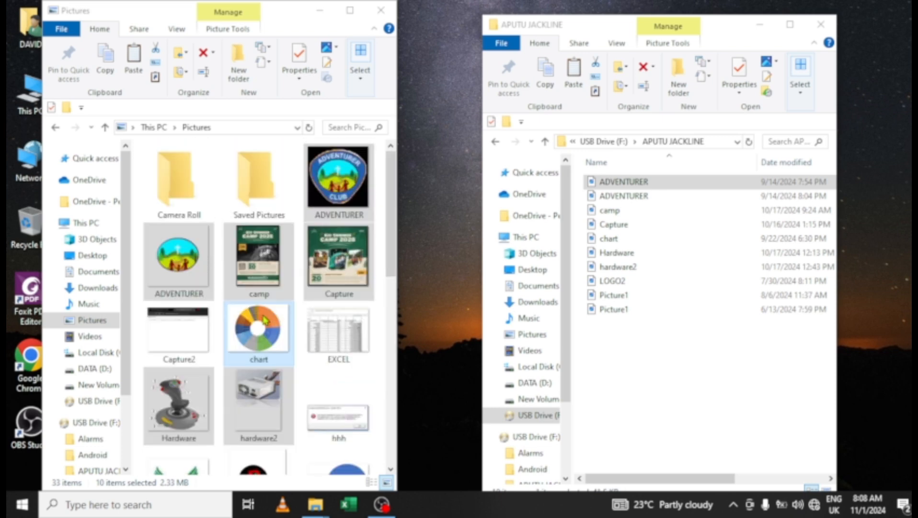
click(101, 289)
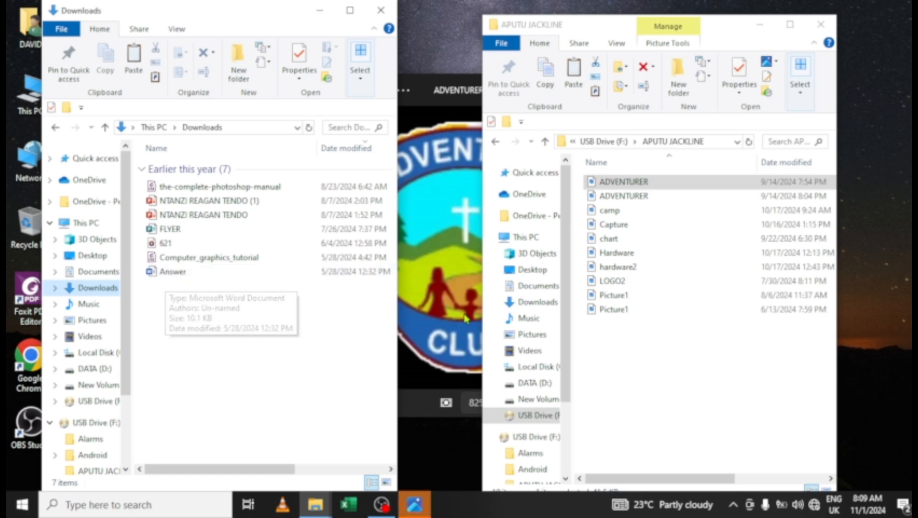
- Close the ADVENTURER photo viewer and open the-complete-photoshop-manual from Downloads
click(439, 269)
click(672, 90)
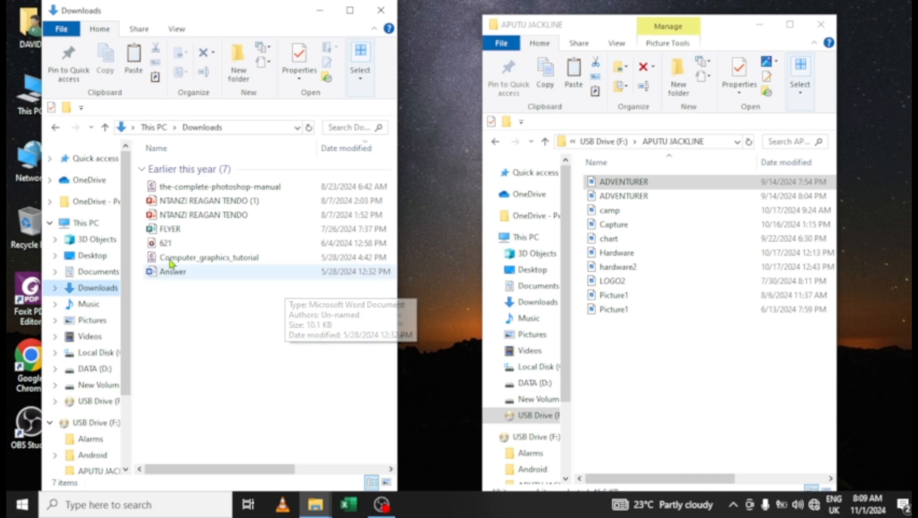
double_click(187, 186)
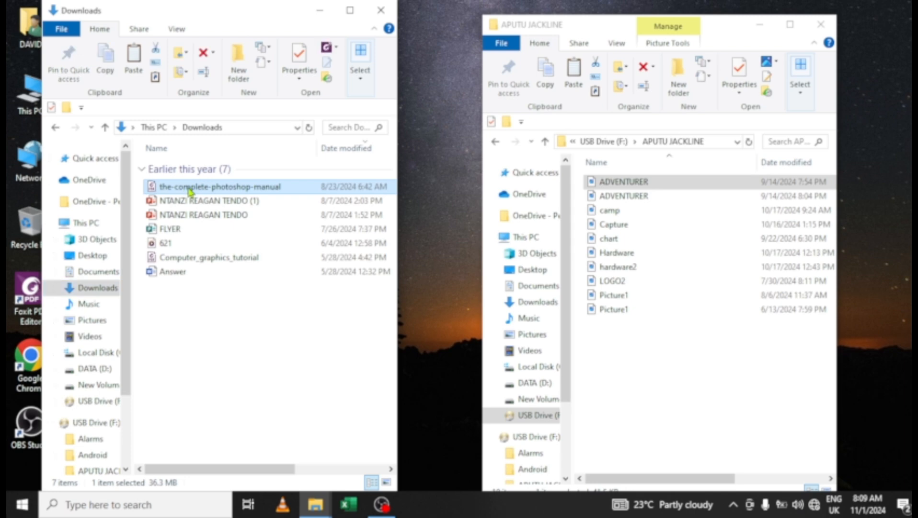
right_click(191, 191)
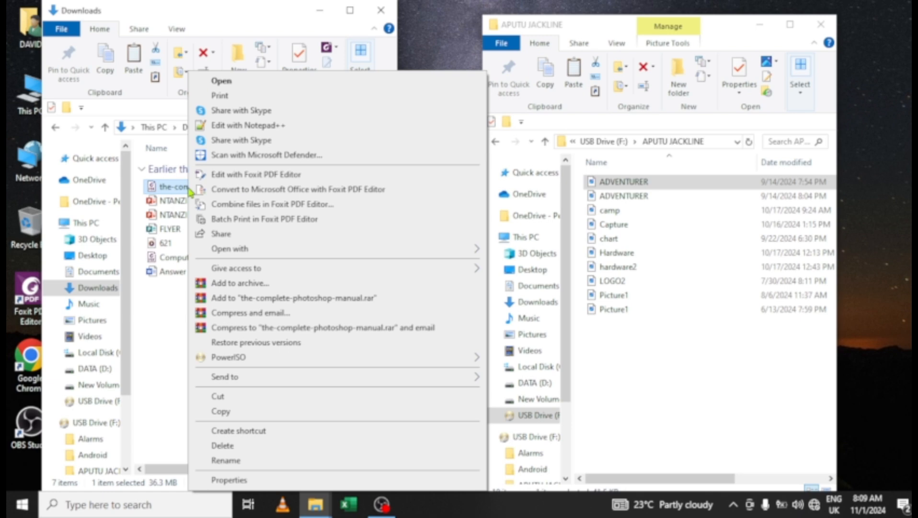
click(229, 480)
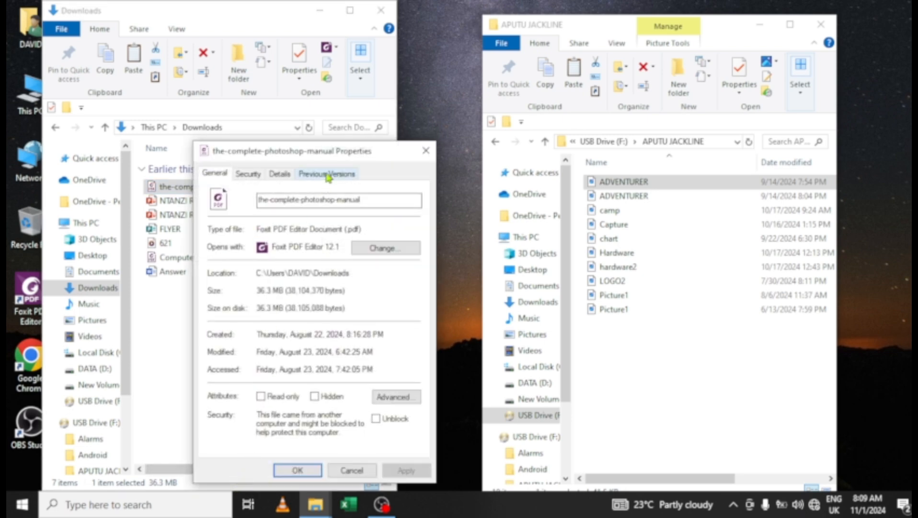
drag(333, 151, 320, 44)
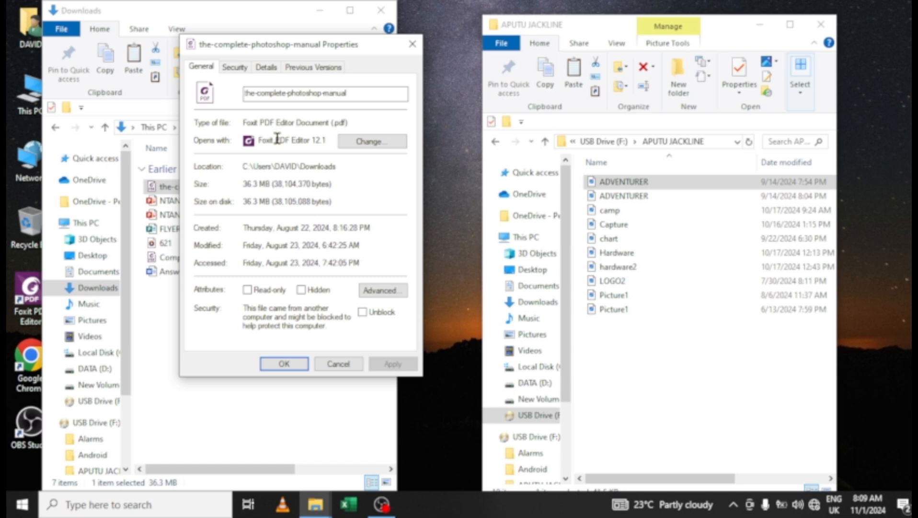
click(352, 120)
drag(349, 123, 323, 132)
click(356, 122)
click(287, 363)
click(181, 202)
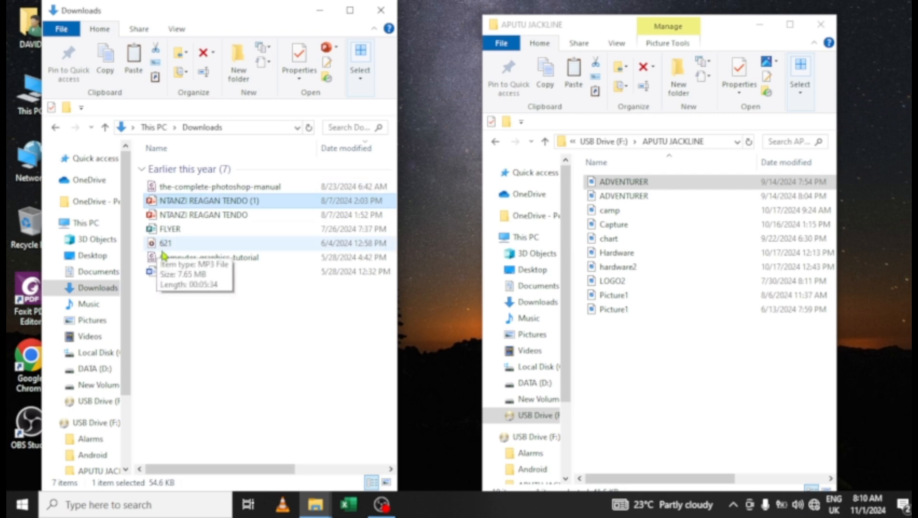
right_click(177, 199)
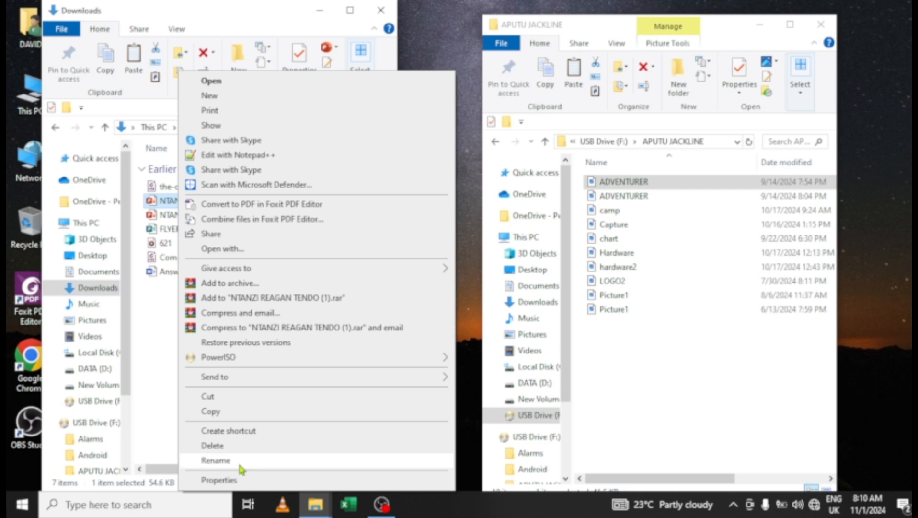
click(224, 479)
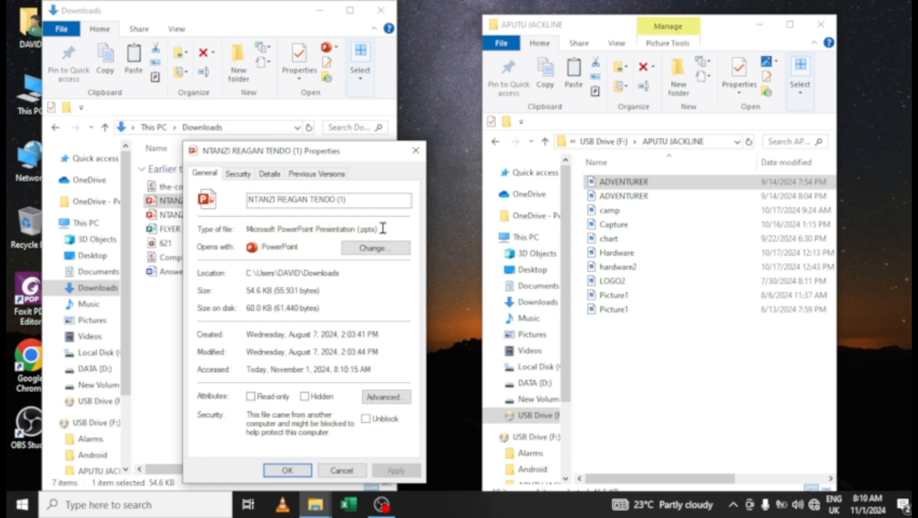
click(415, 150)
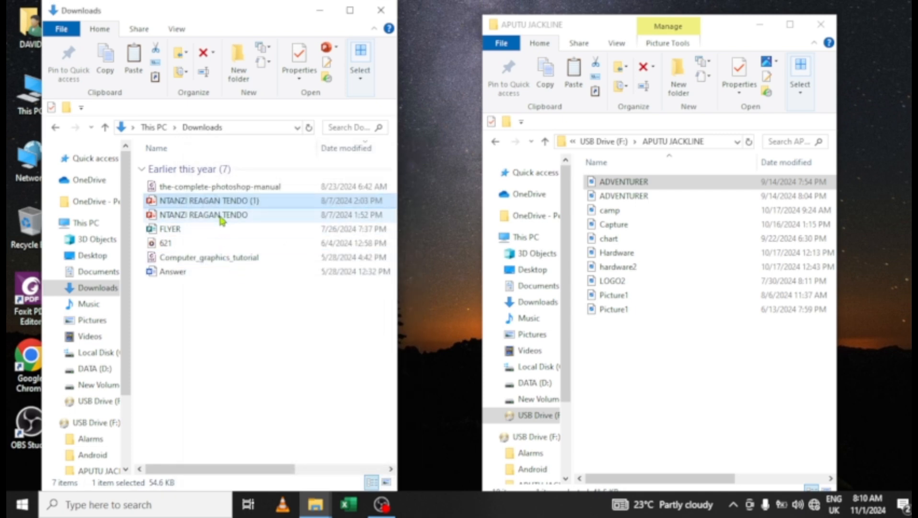
- Create a new folder named PHOTOS in the USB personal folder
click(621, 349)
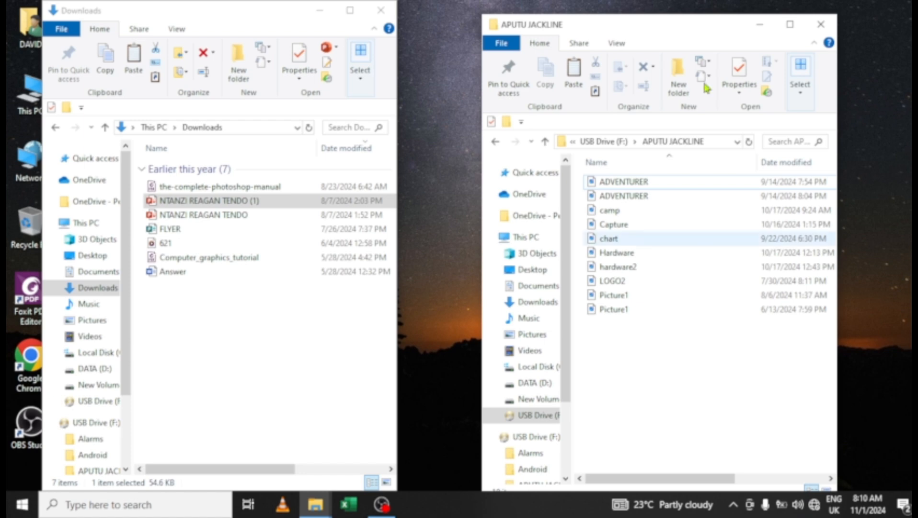
drag(691, 25, 588, 20)
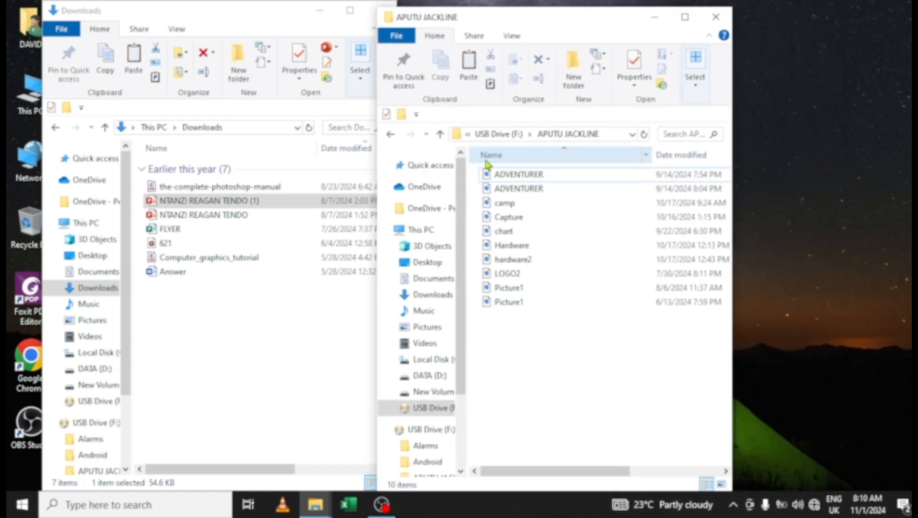
click(575, 80)
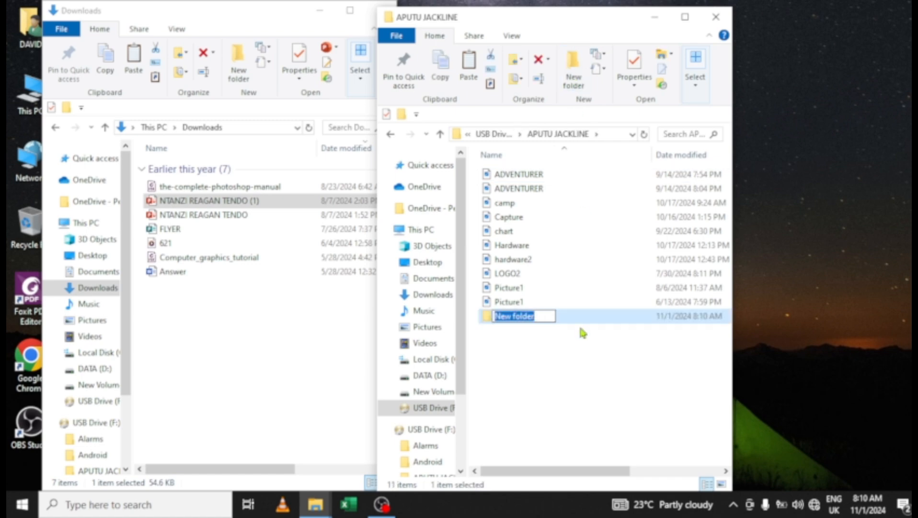
text(PHOTOS)
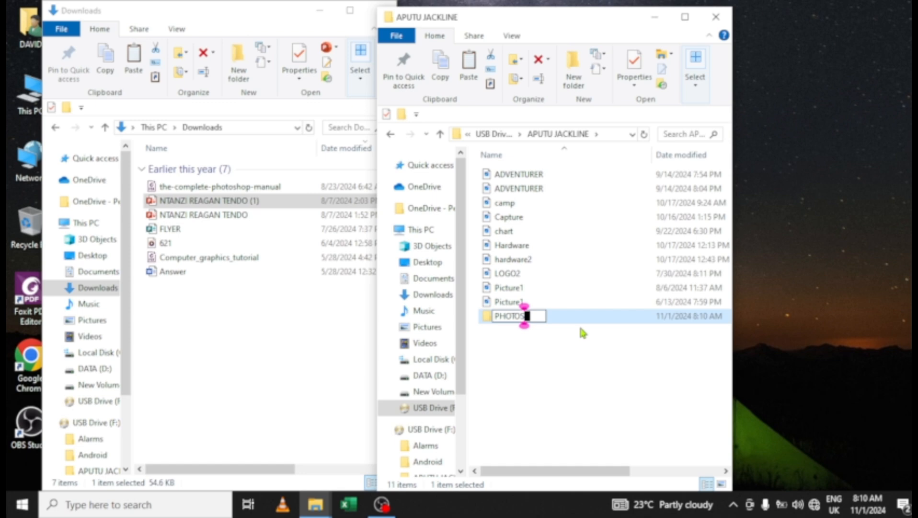
key(Return)
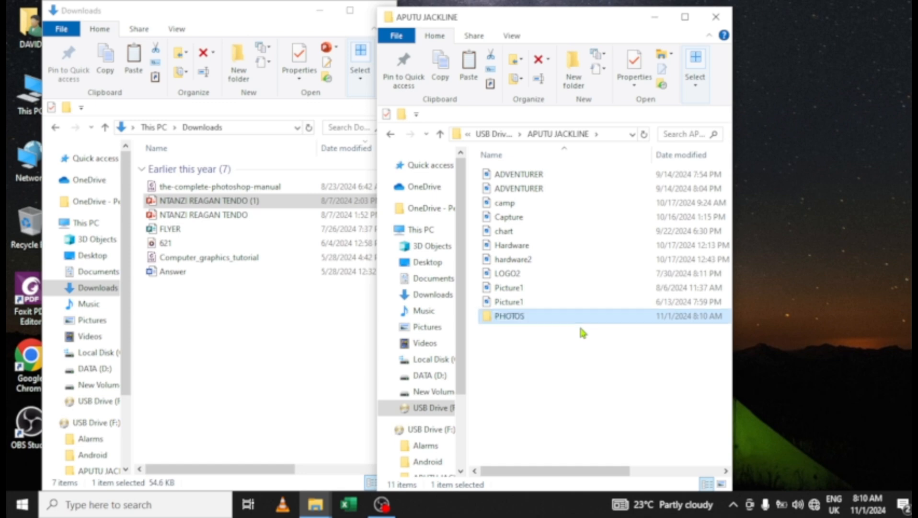
- Select all ten pictures, from ADVENTURER through the last Picture1
click(498, 304)
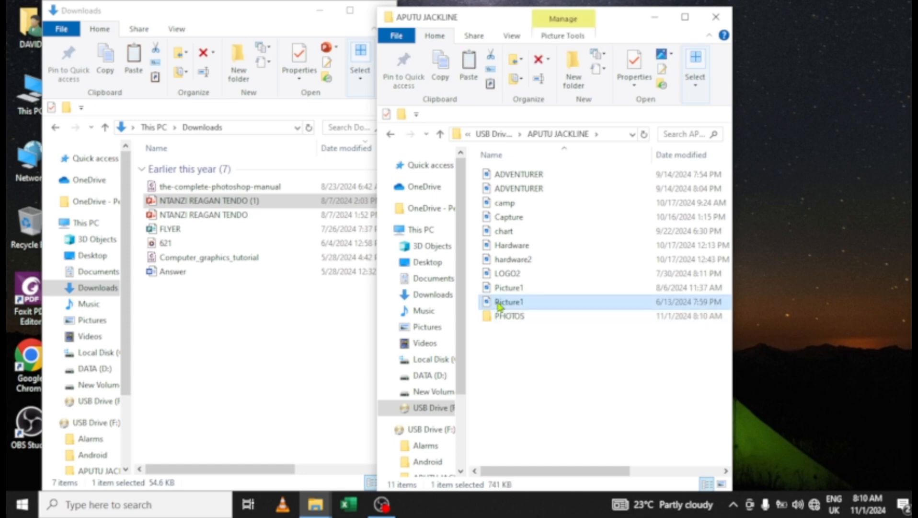
click(514, 178)
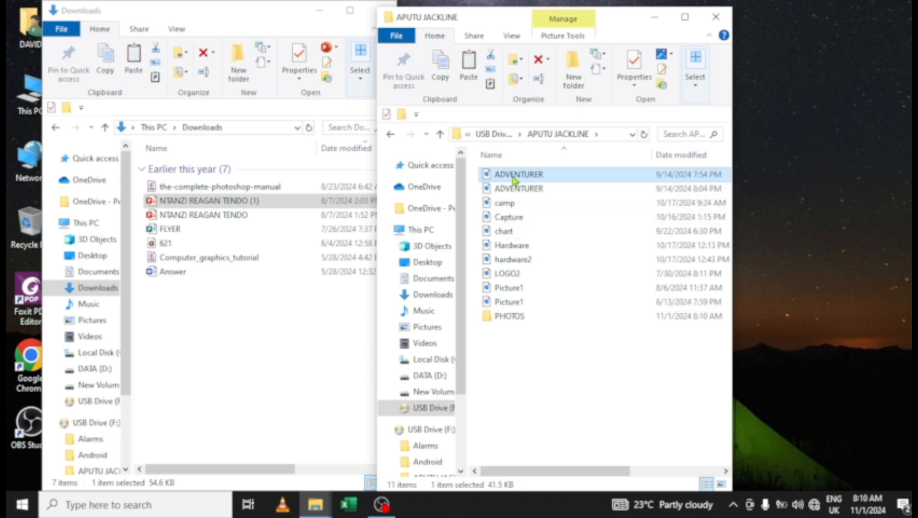
shift+click(511, 302)
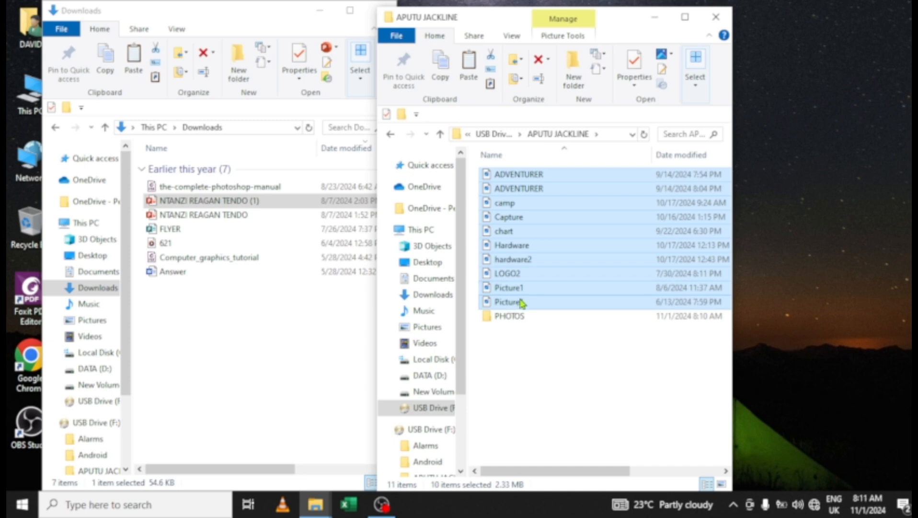
- Move the ten pictures into PHOTOS and create a new DOCUMENTS folder beside it
drag(521, 303, 512, 320)
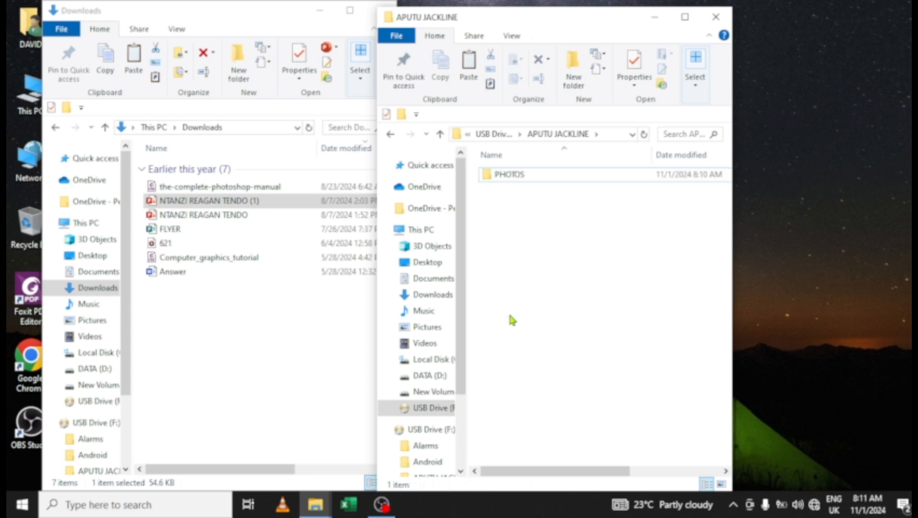
click(574, 70)
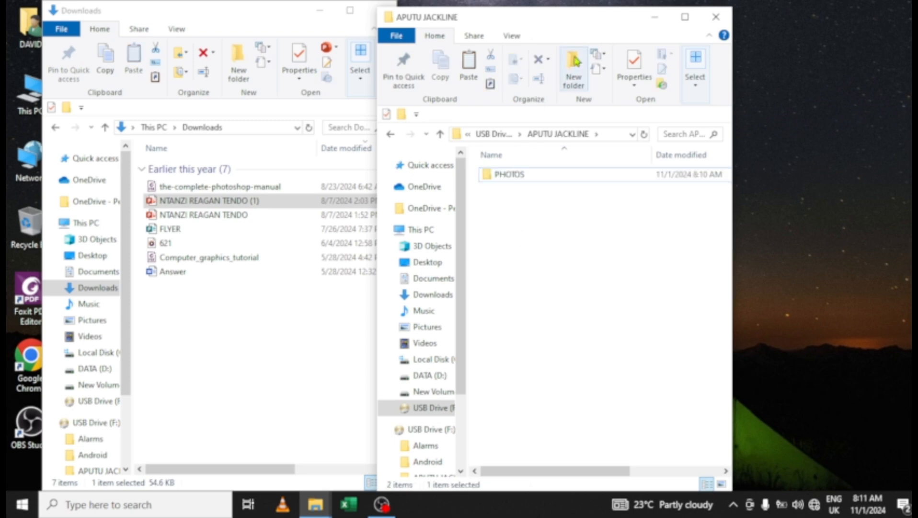
text(D)
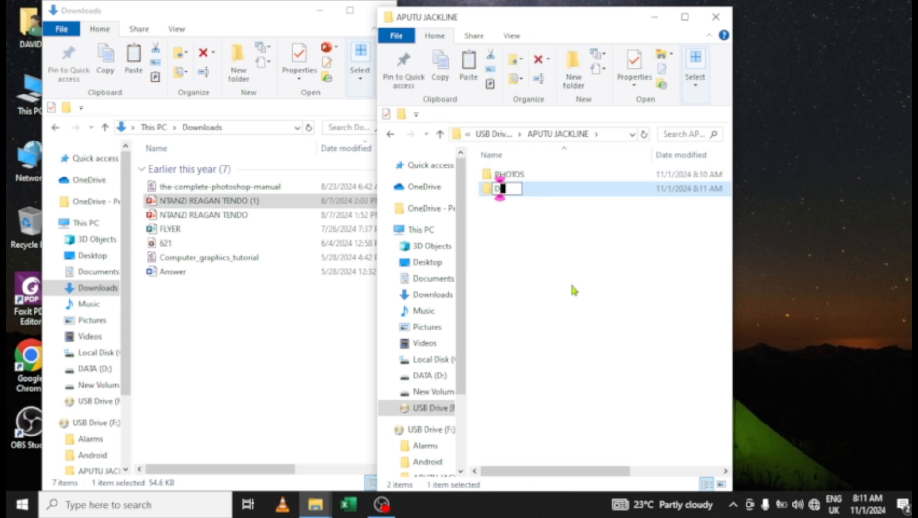
text(OCUMENTS)
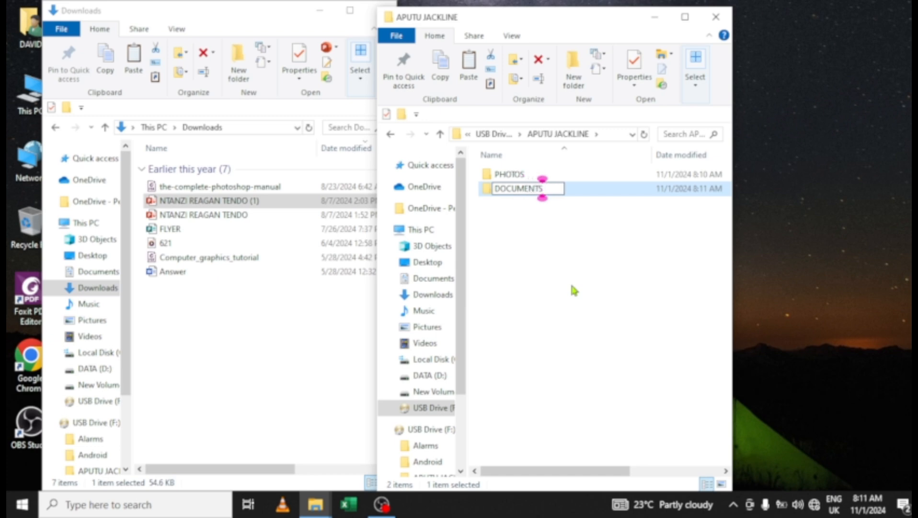
key(Return)
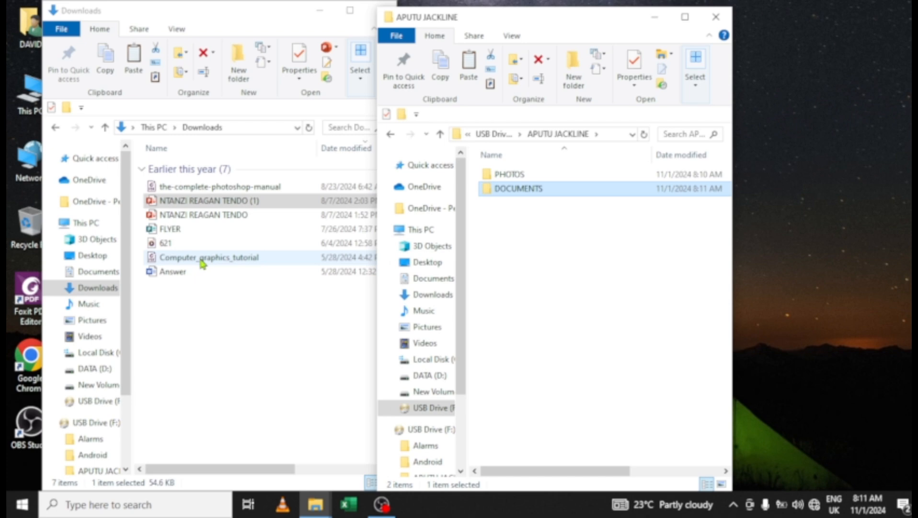
click(205, 187)
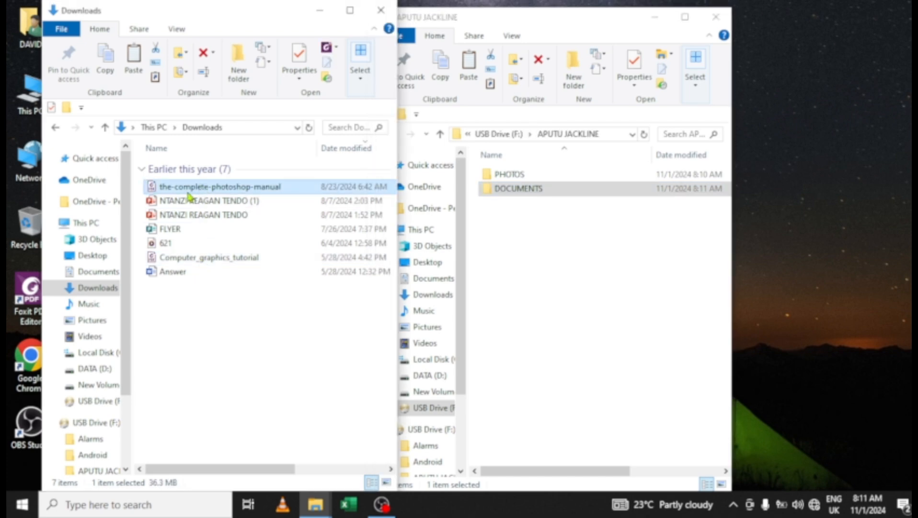
click(189, 202)
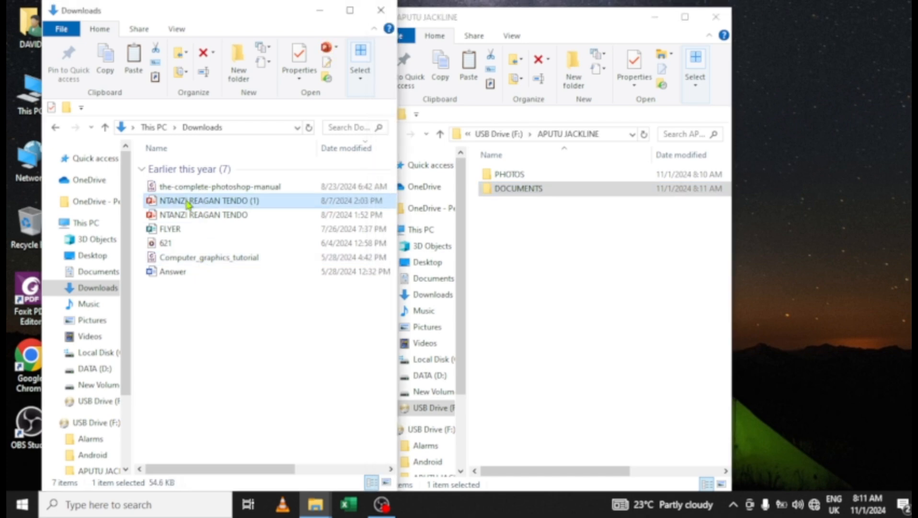
click(169, 230)
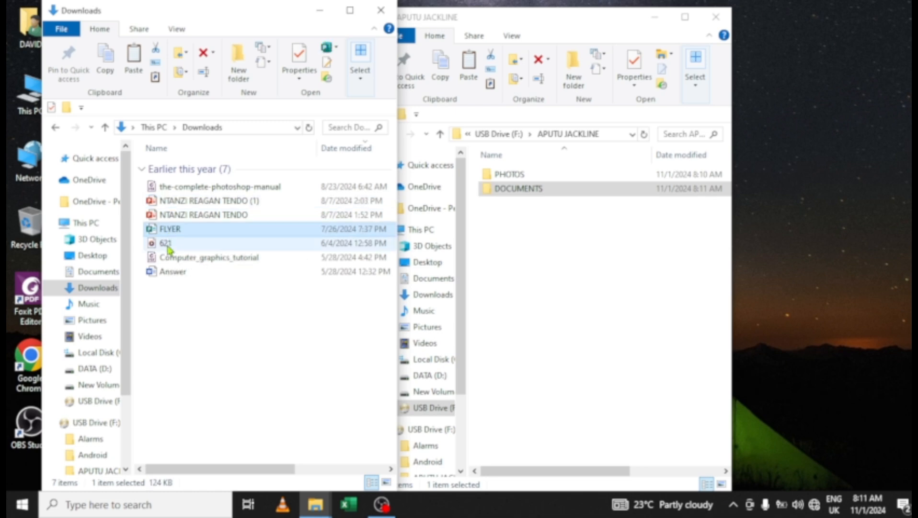
click(168, 246)
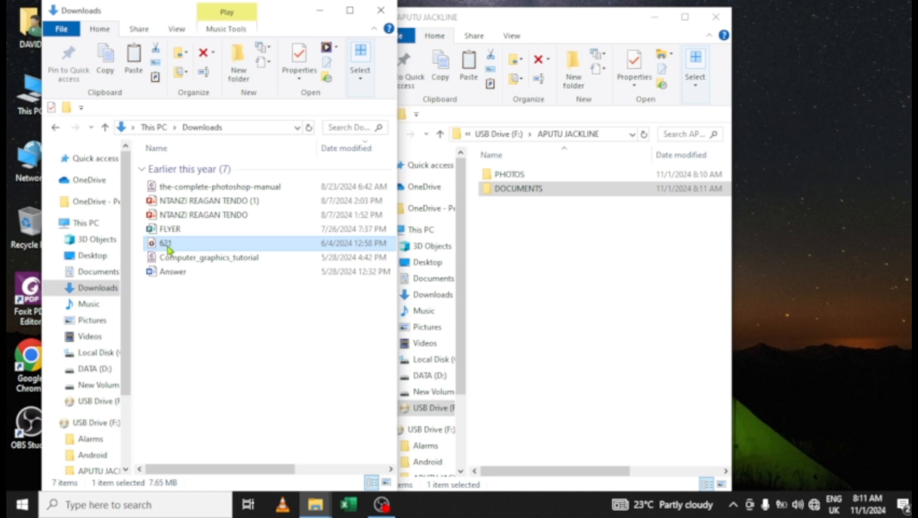
click(178, 272)
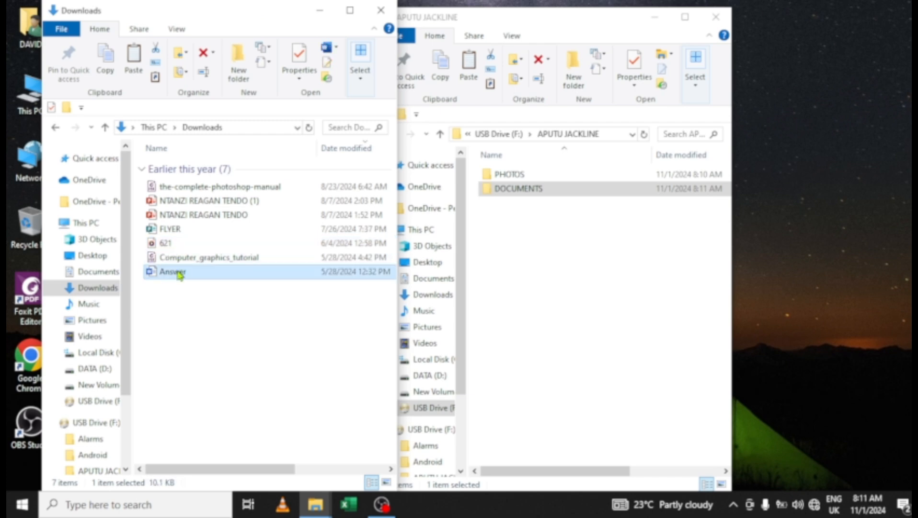
click(227, 188)
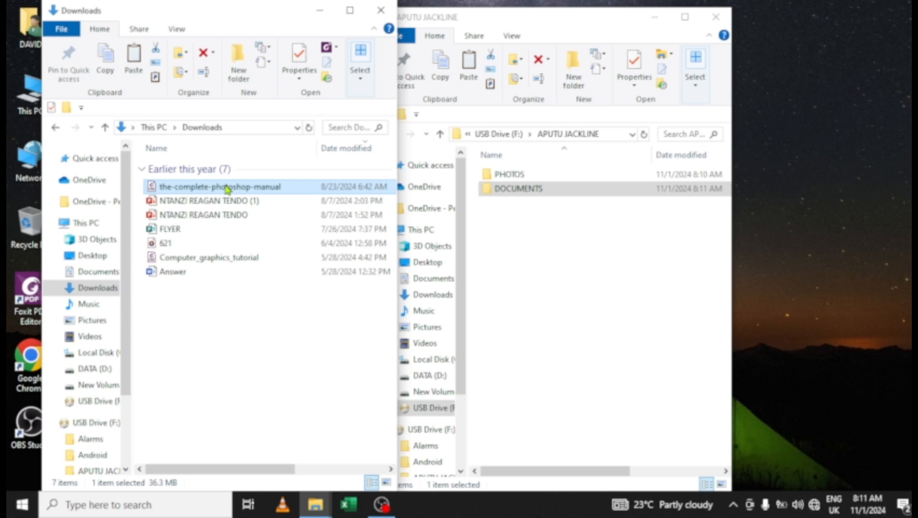
ctrl+click(177, 217)
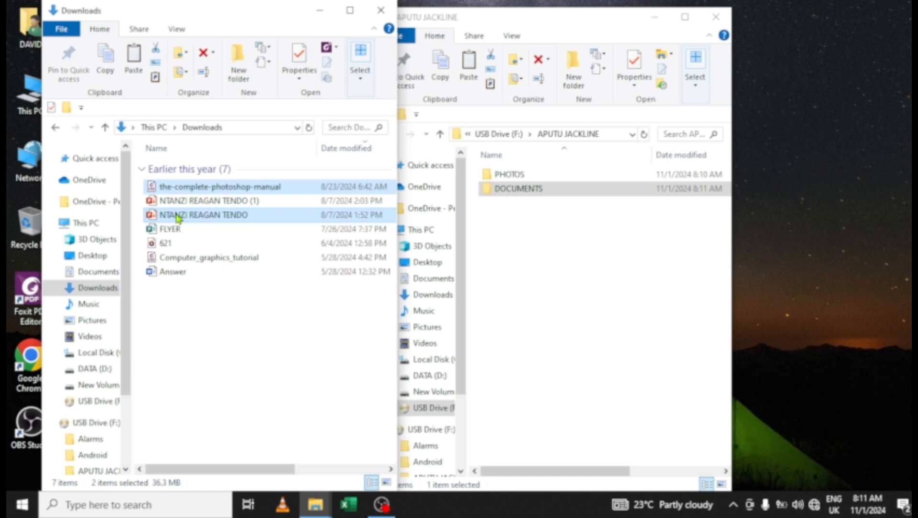
ctrl+click(173, 229)
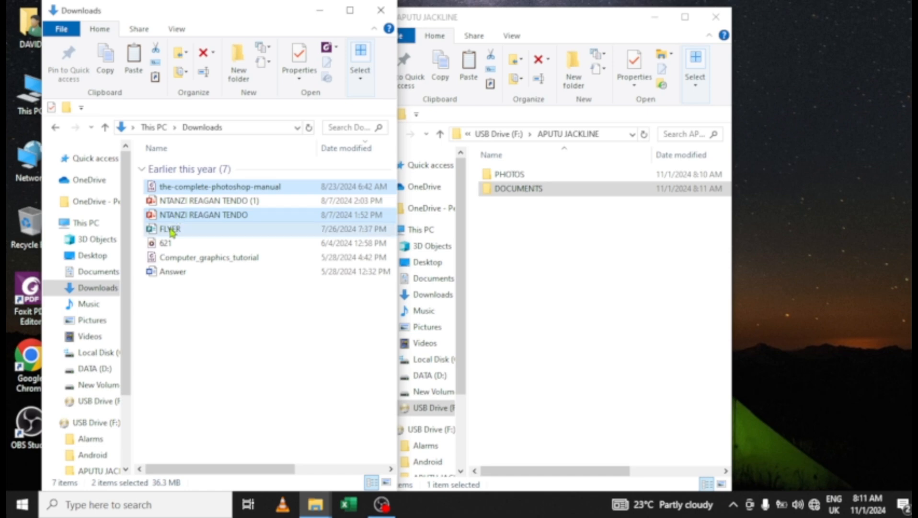
ctrl+click(168, 244)
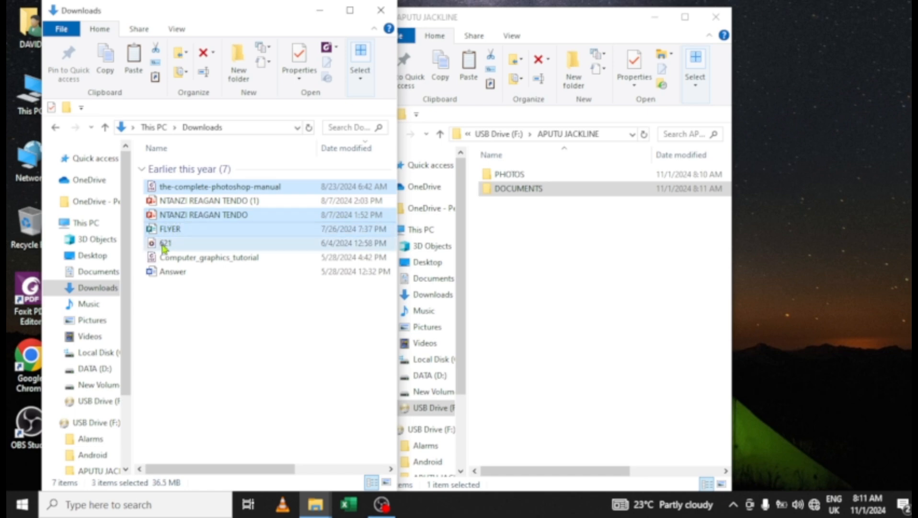
ctrl+click(170, 274)
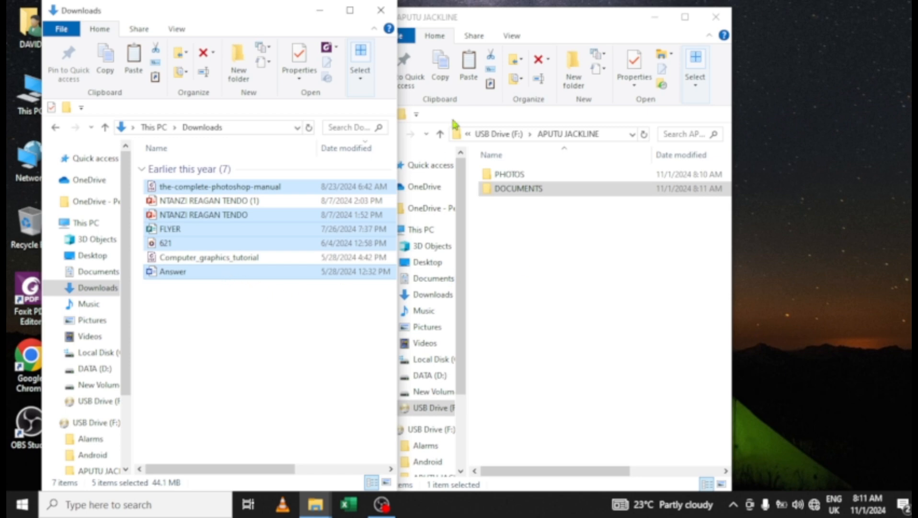
drag(576, 17, 693, 32)
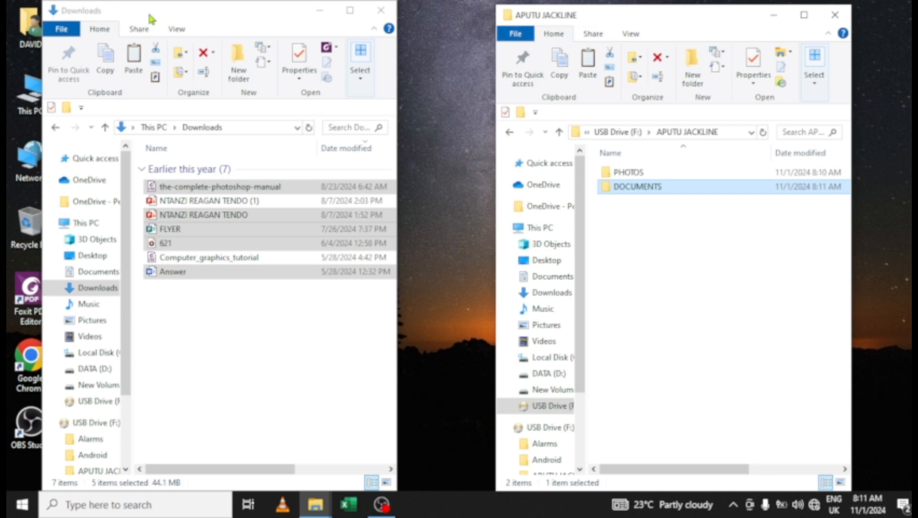
- Open the USB DOCUMENTS folder and copy the five selected Downloads files into it
click(179, 14)
drag(179, 14, 204, 14)
drag(673, 8, 673, 2)
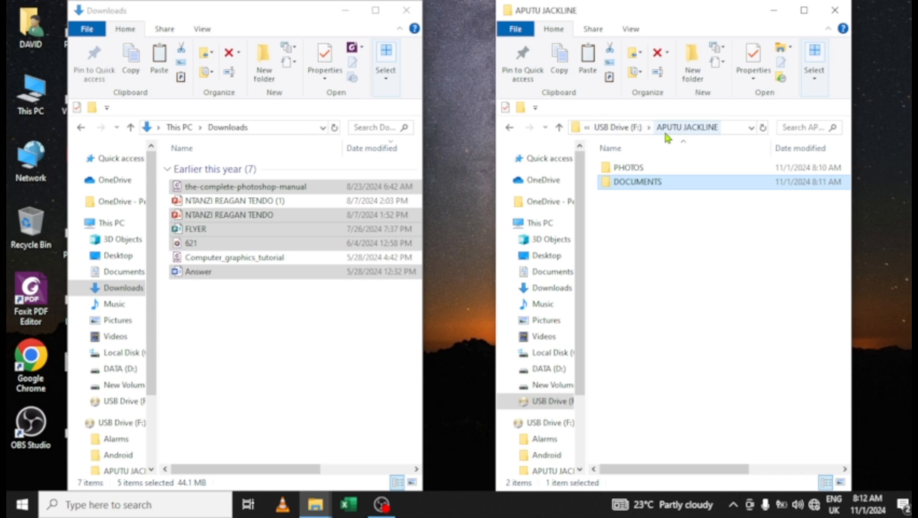
double_click(642, 186)
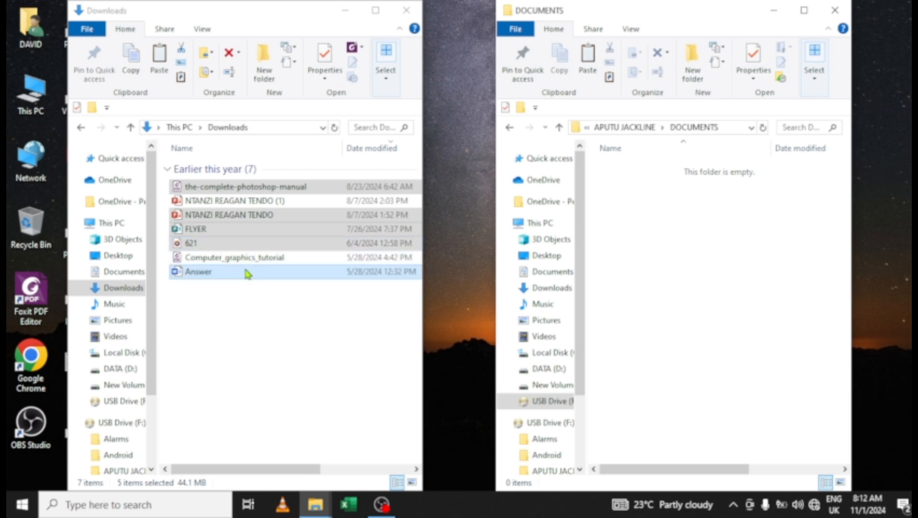
drag(245, 270, 672, 264)
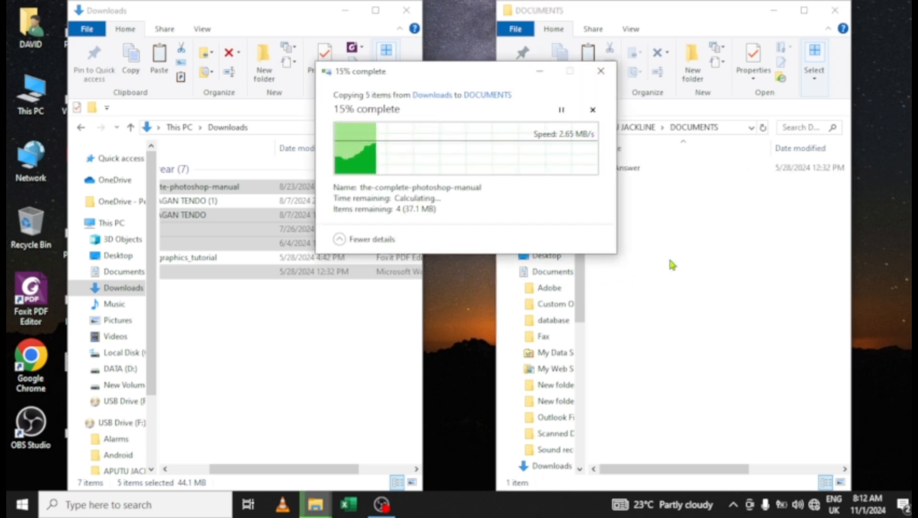
key(ctrl)
key(ctrl)
key(ctrl)
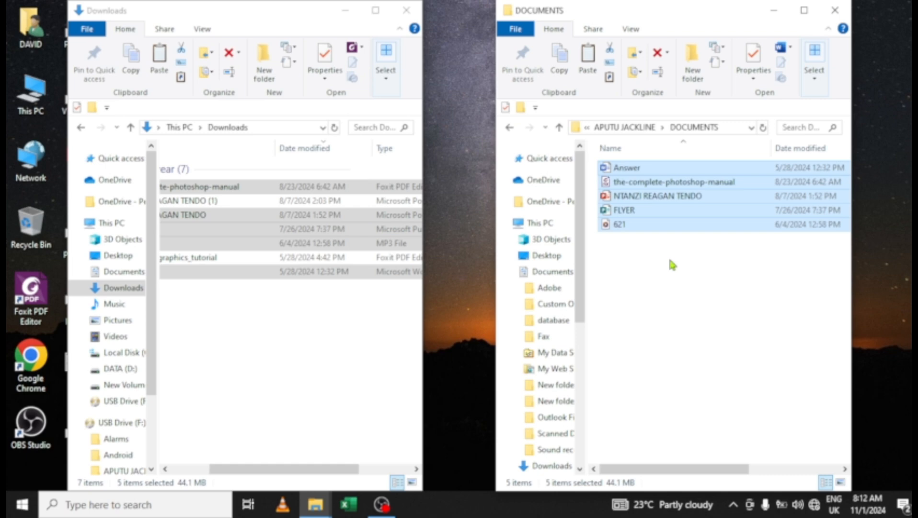
- Close the Downloads window, refresh the desktop, and centre the DOCUMENTS window
click(407, 10)
right_click(280, 125)
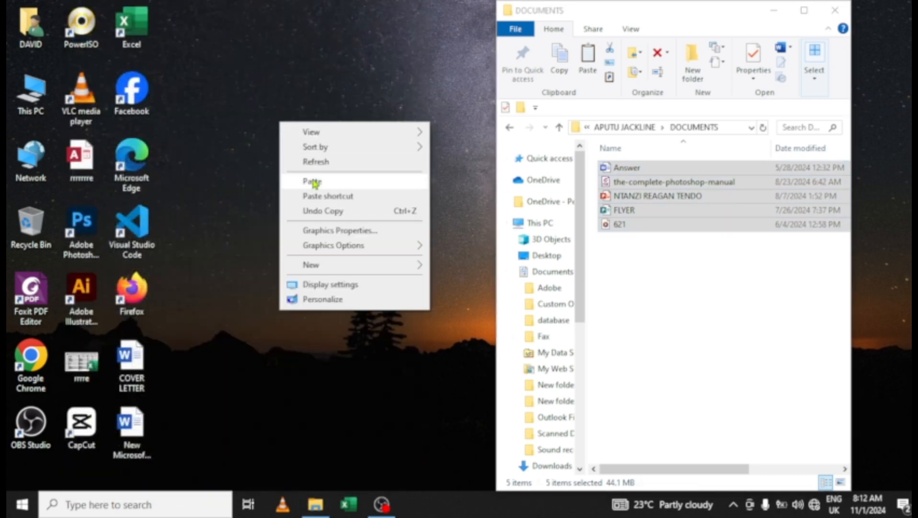
click(310, 161)
drag(670, 3, 470, 61)
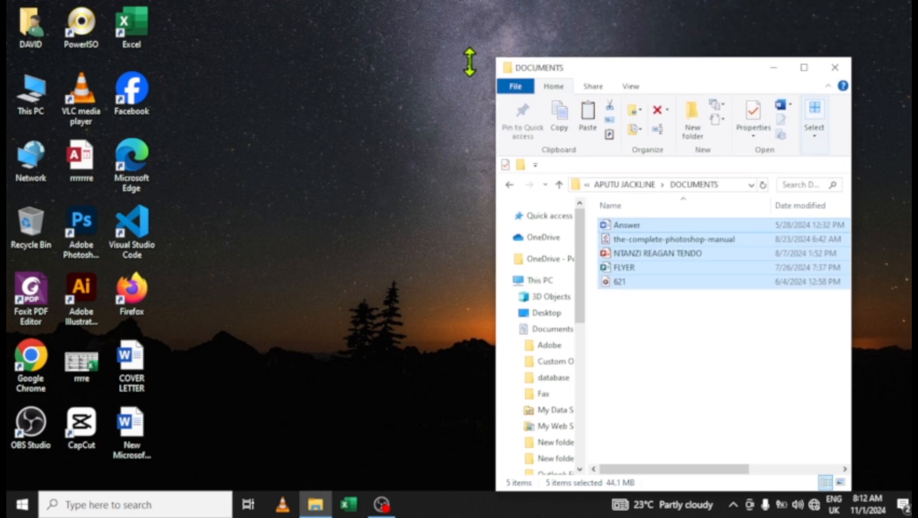
drag(654, 86, 430, 68)
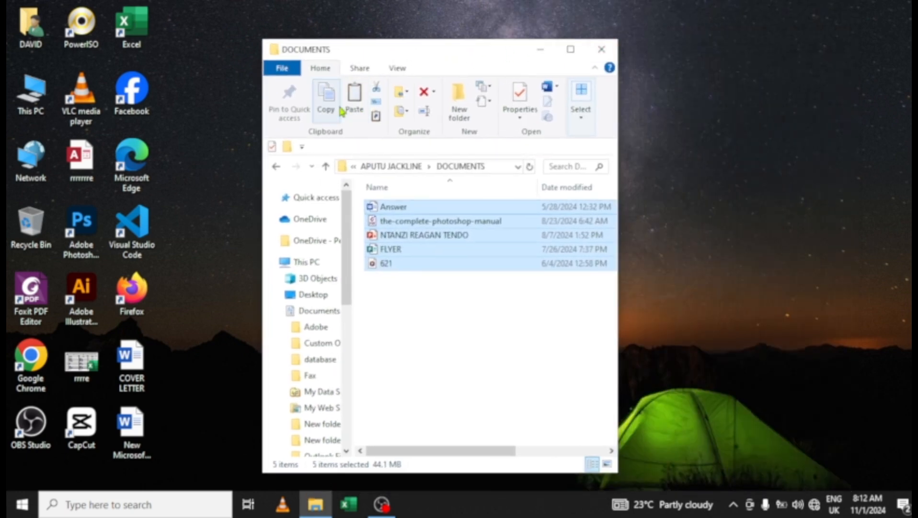
click(326, 166)
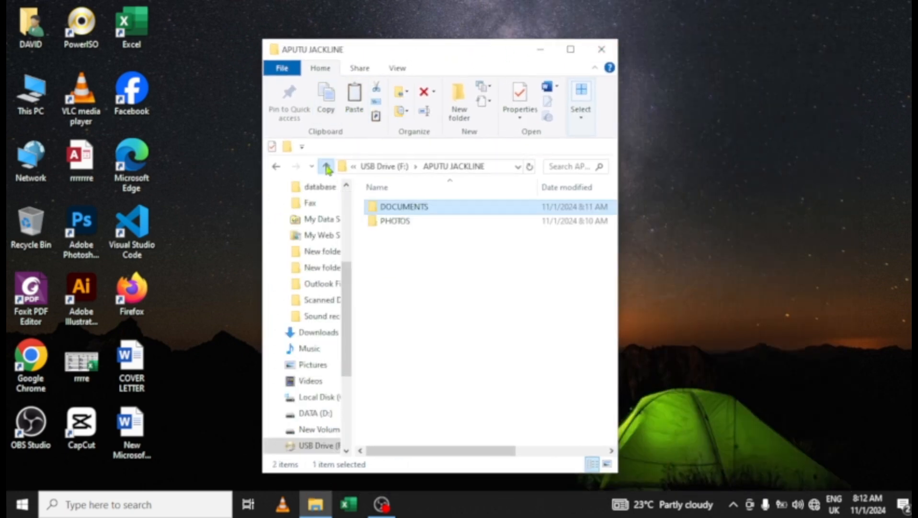
click(326, 167)
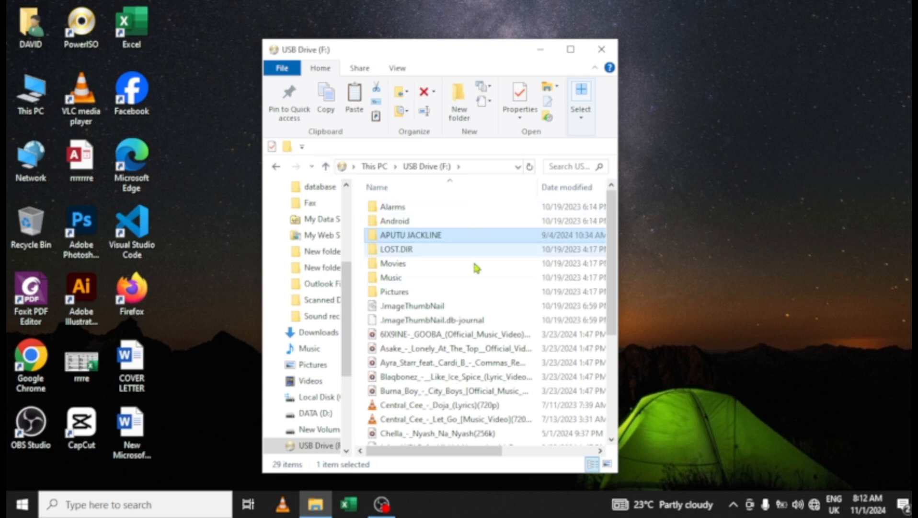
scroll(474, 287, down, 4)
scroll(450, 326, up, 6)
scroll(447, 329, down, 5)
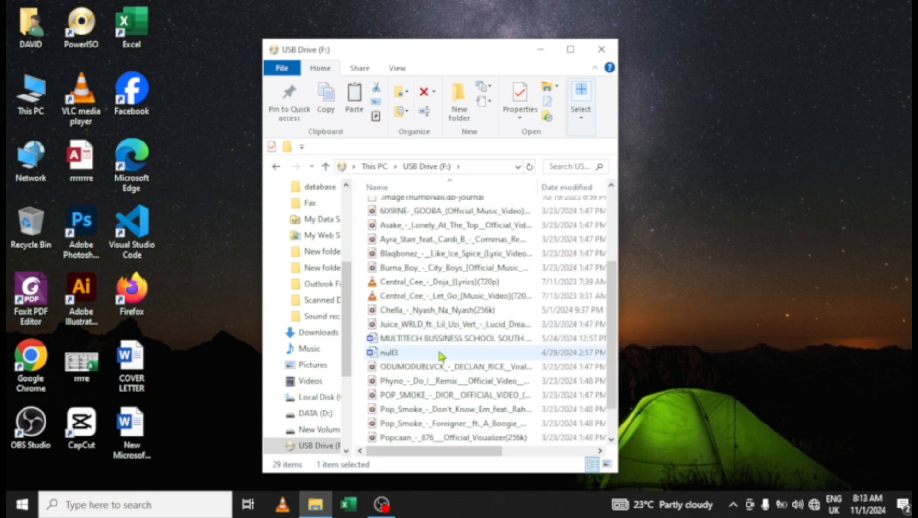
scroll(441, 354, up, 3)
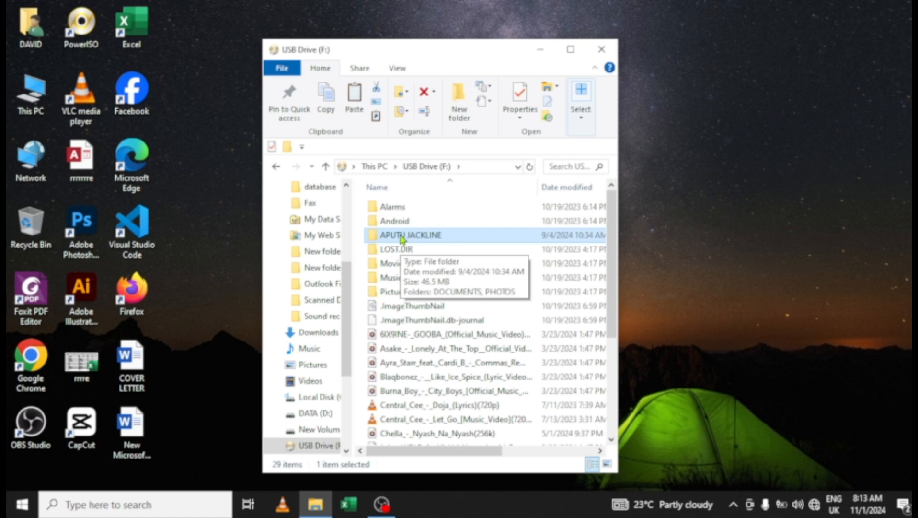
double_click(402, 235)
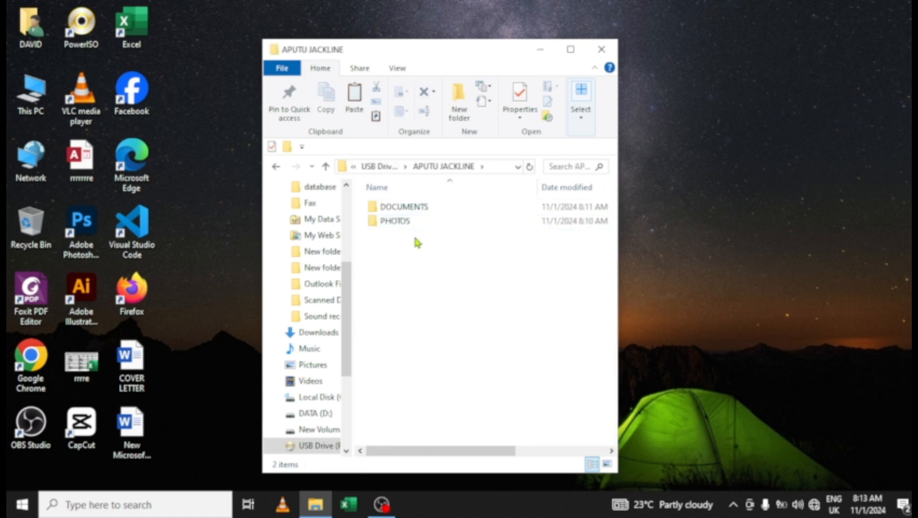
- Check DOCUMENTS holds five files and PHOTOS ten images, then close File Explorer
double_click(421, 207)
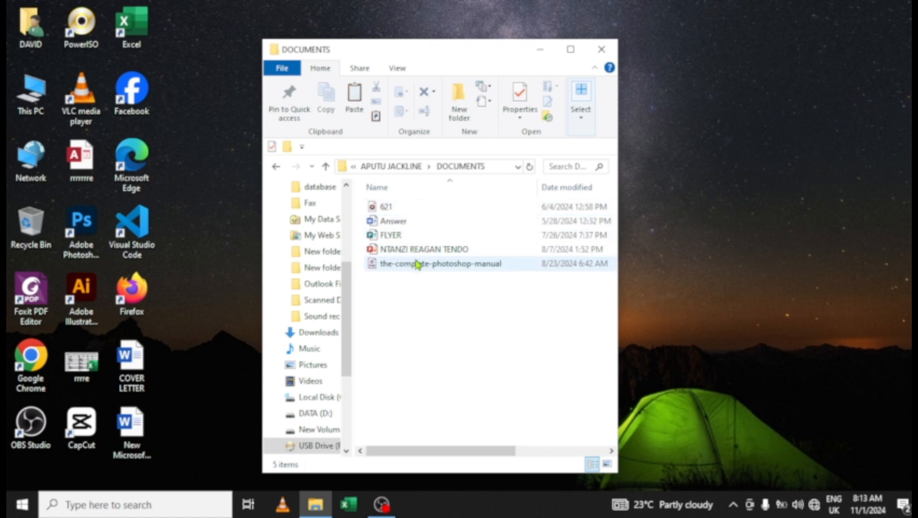
click(327, 167)
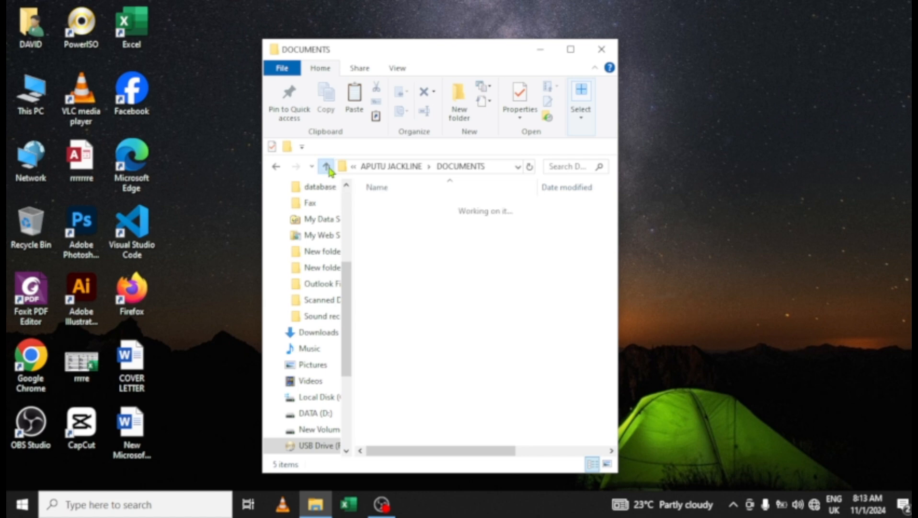
double_click(398, 227)
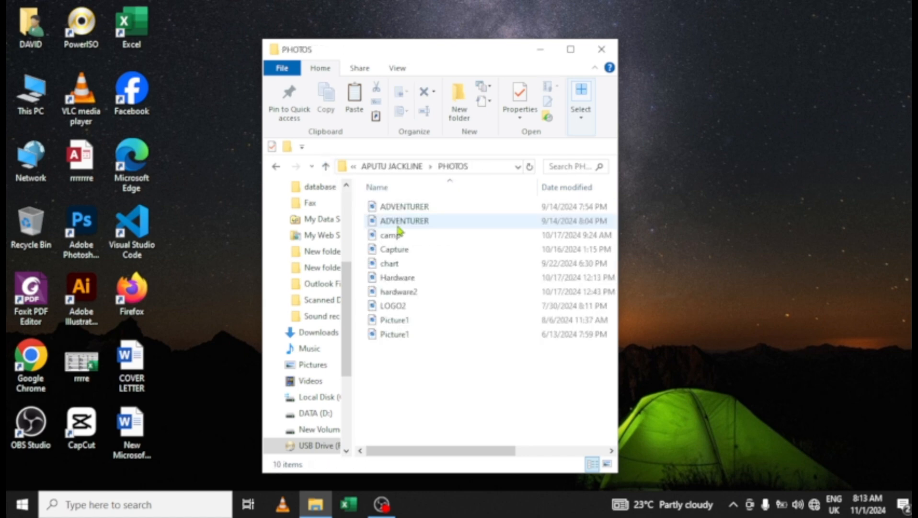
drag(451, 454, 500, 459)
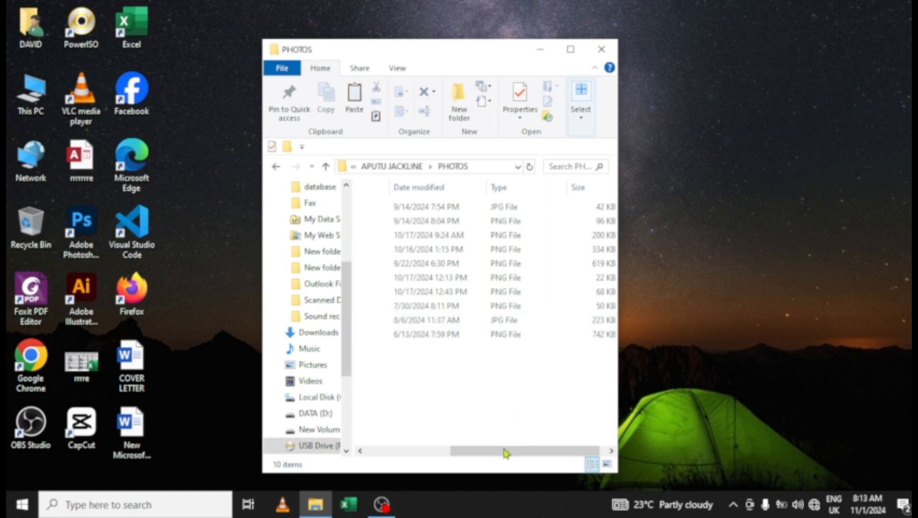
drag(506, 451, 422, 451)
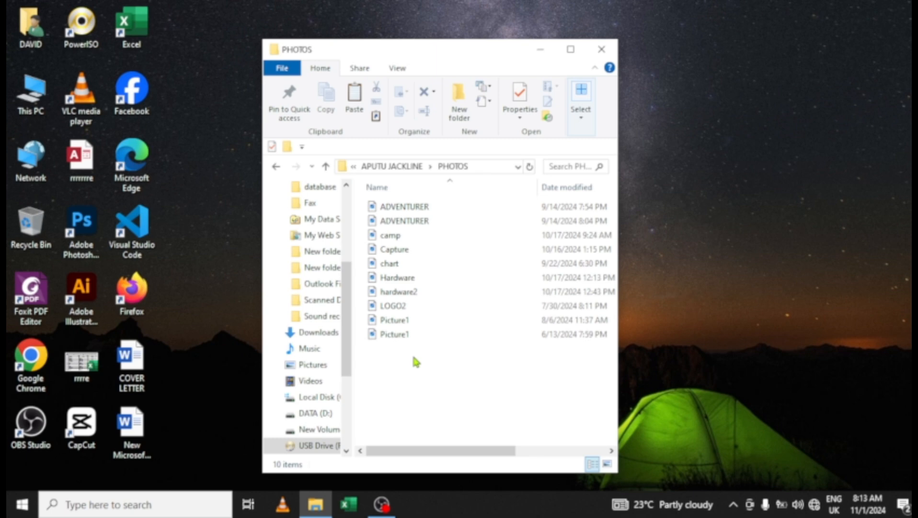
click(326, 167)
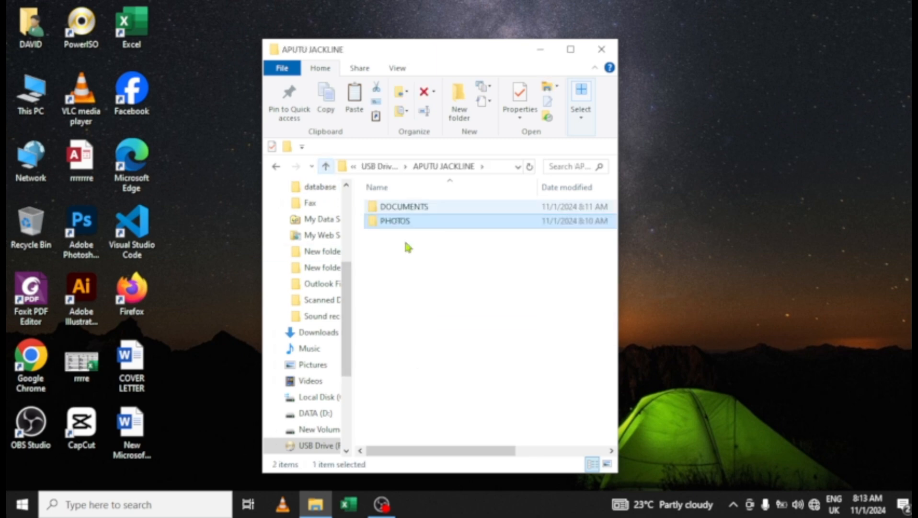
click(601, 49)
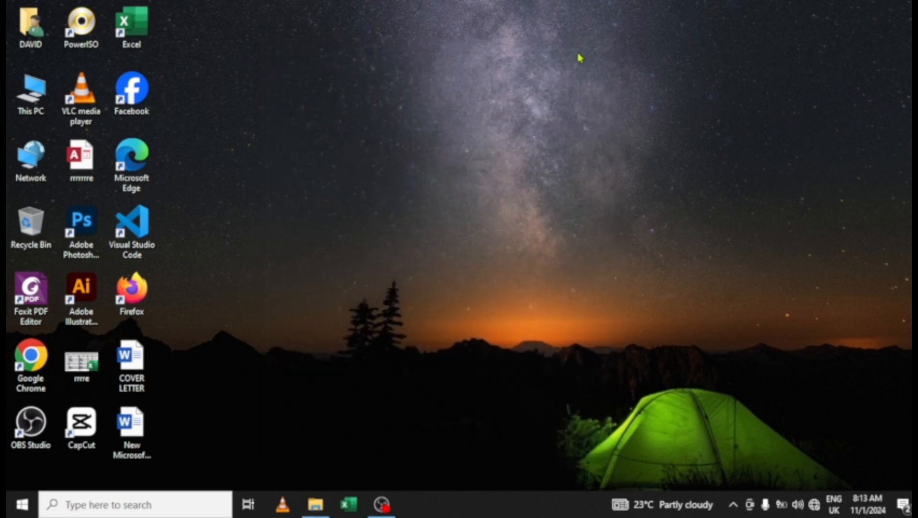
right_click(353, 64)
click(388, 102)
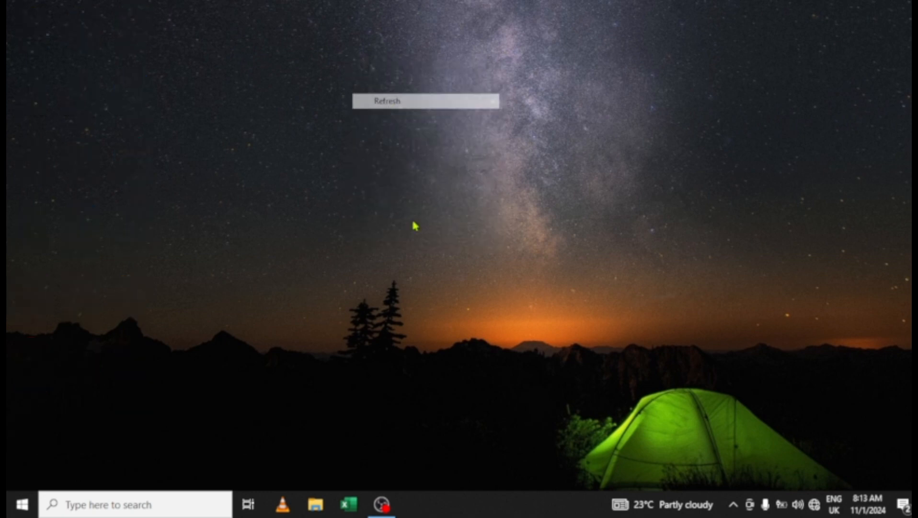
click(378, 508)
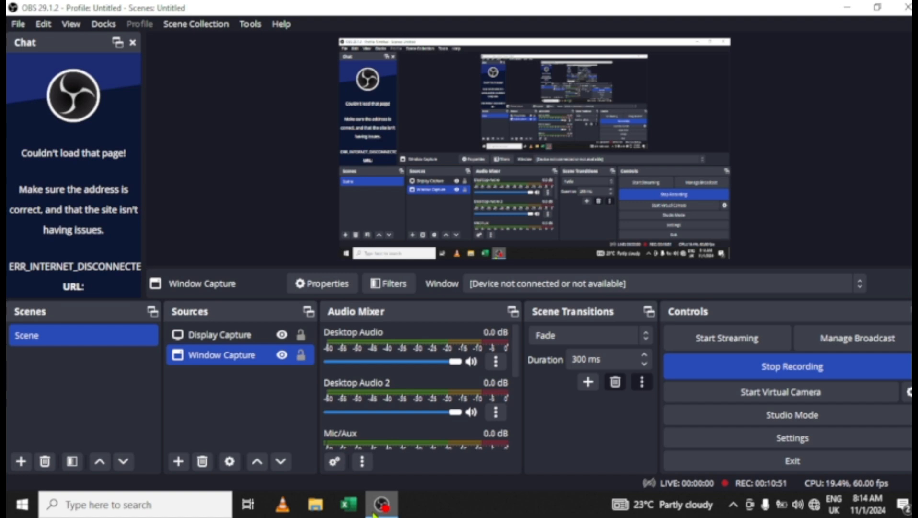
click(375, 514)
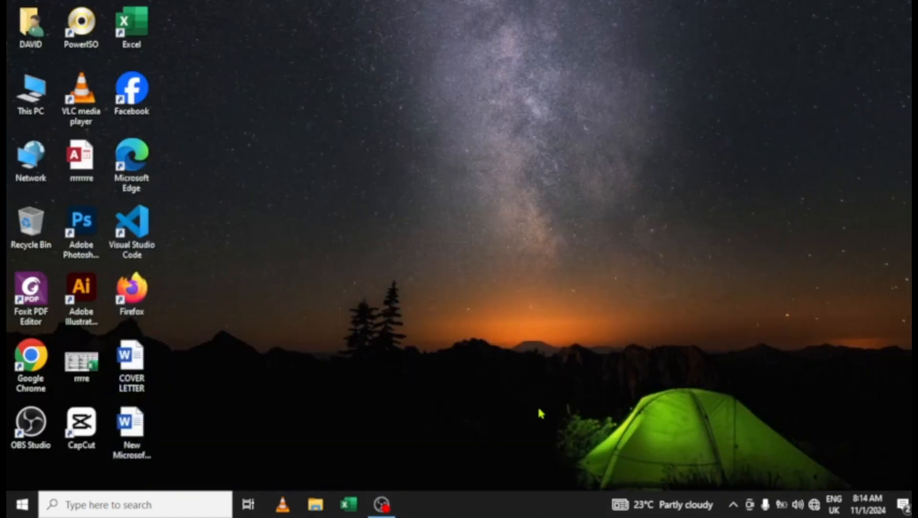
click(732, 507)
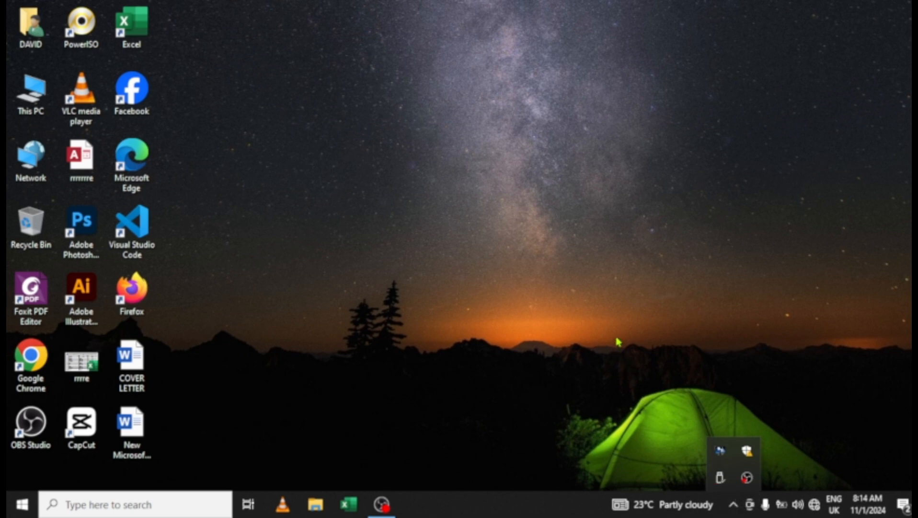
click(624, 371)
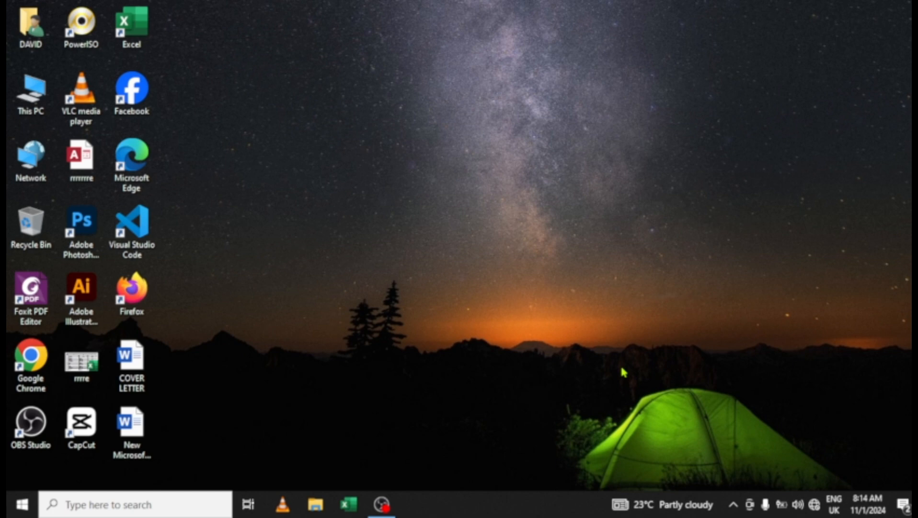